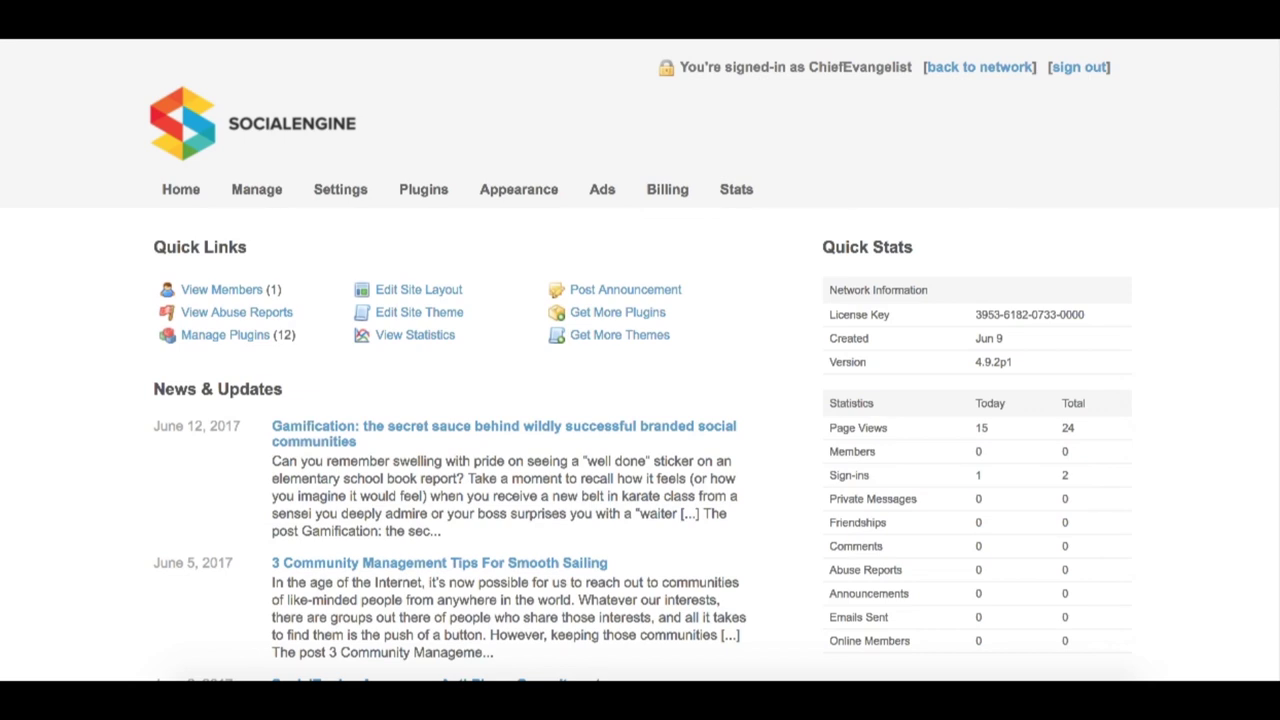
# Go from the admin dashboard to the Member Levels page under Manage.
pyautogui.click(263, 195)
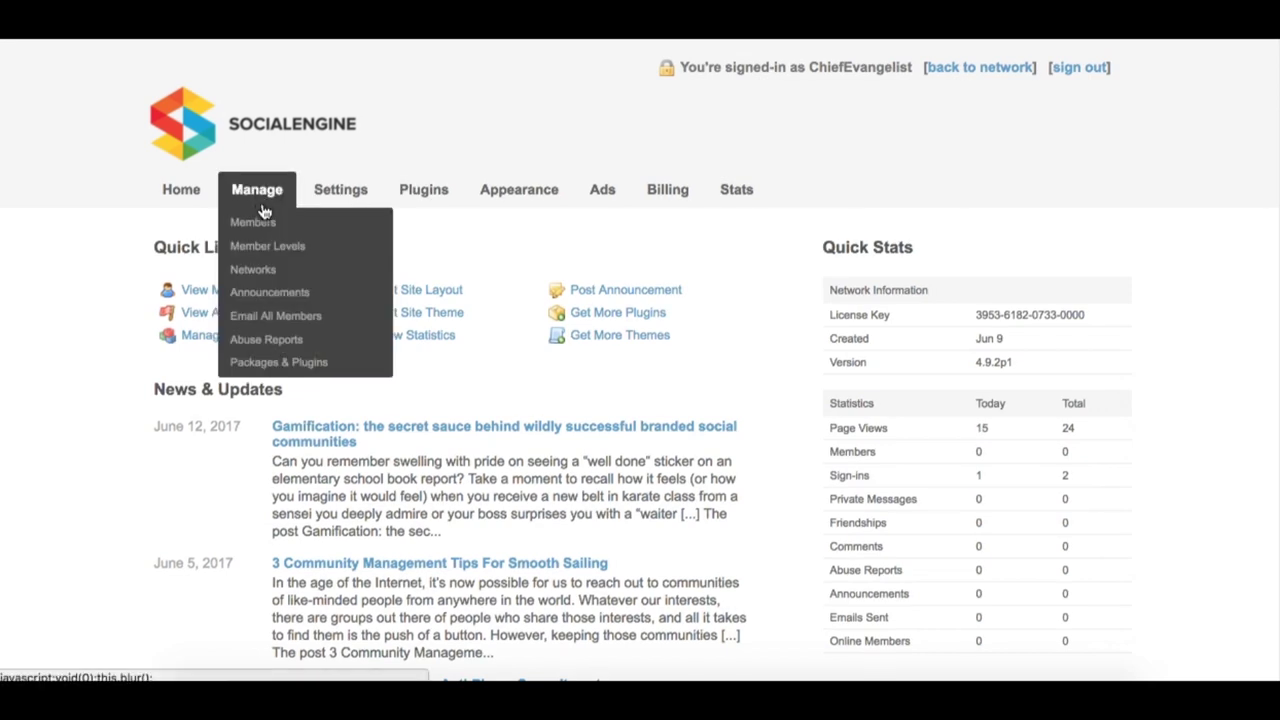
pyautogui.click(273, 249)
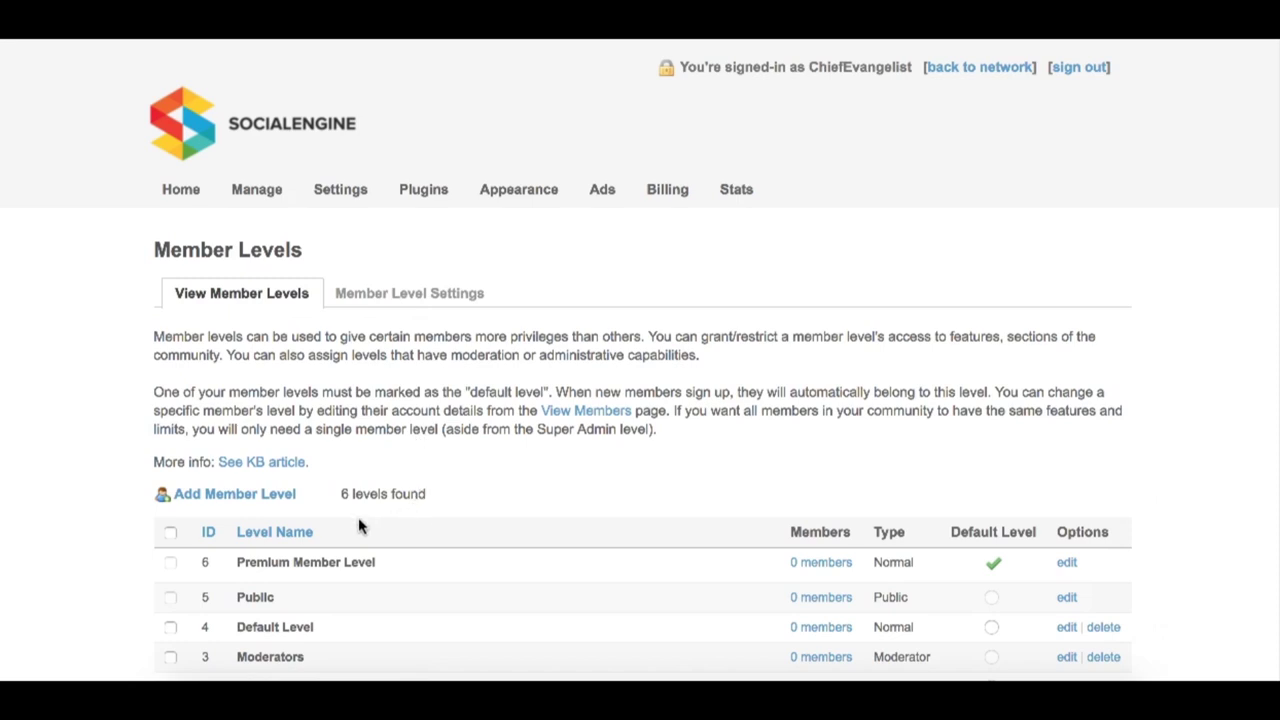
# Start a new member level named 'Coolio' with the description 'Great level'.
pyautogui.click(265, 497)
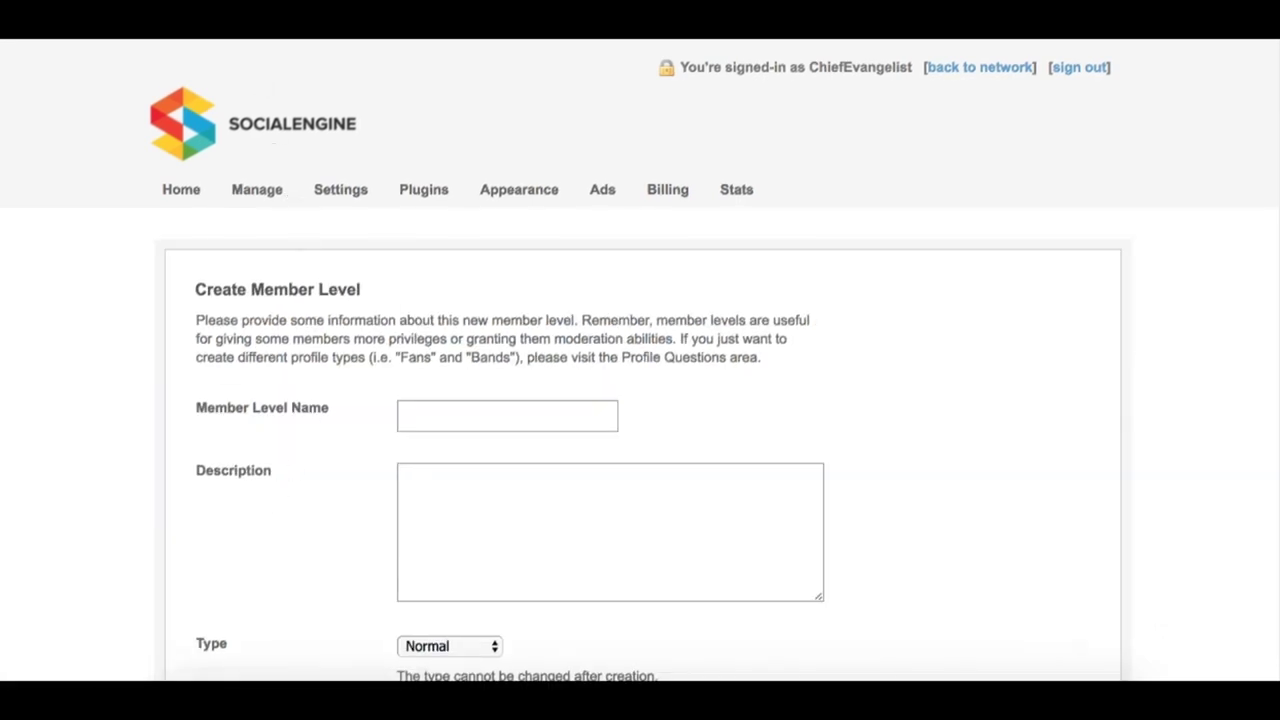
pyautogui.scroll(-1, 591, 388)
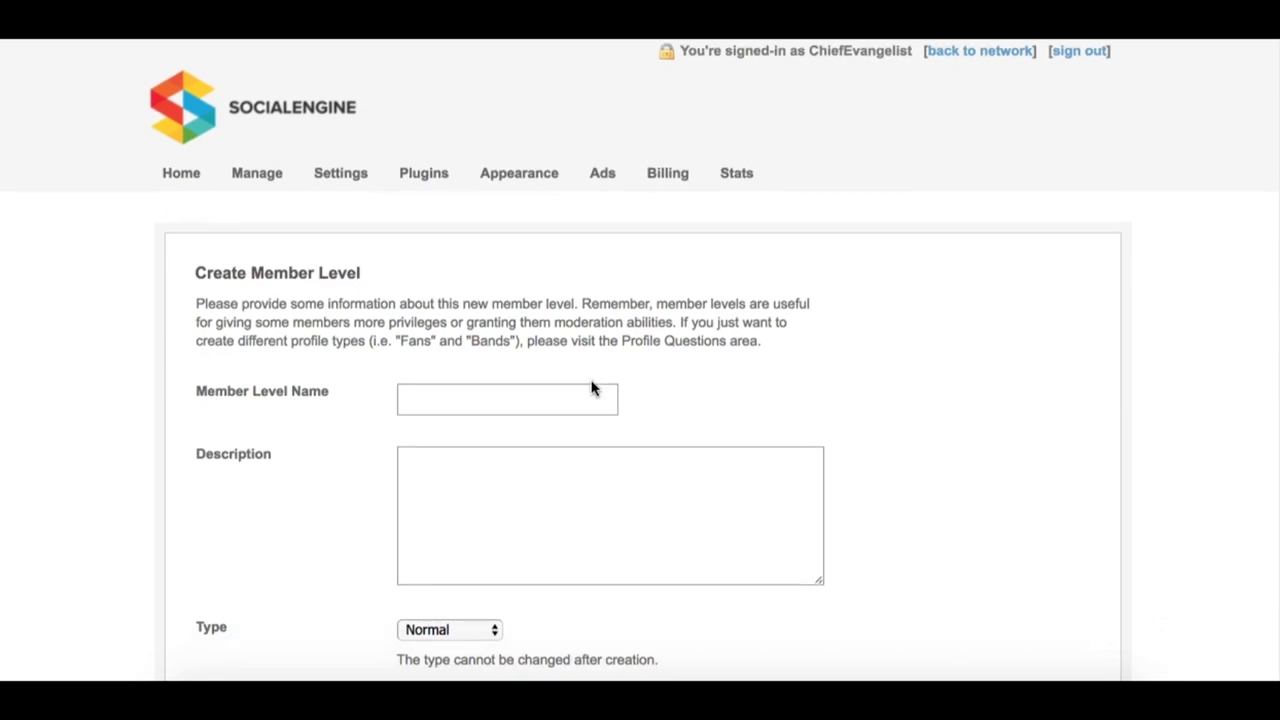
pyautogui.scroll(-3, 591, 388)
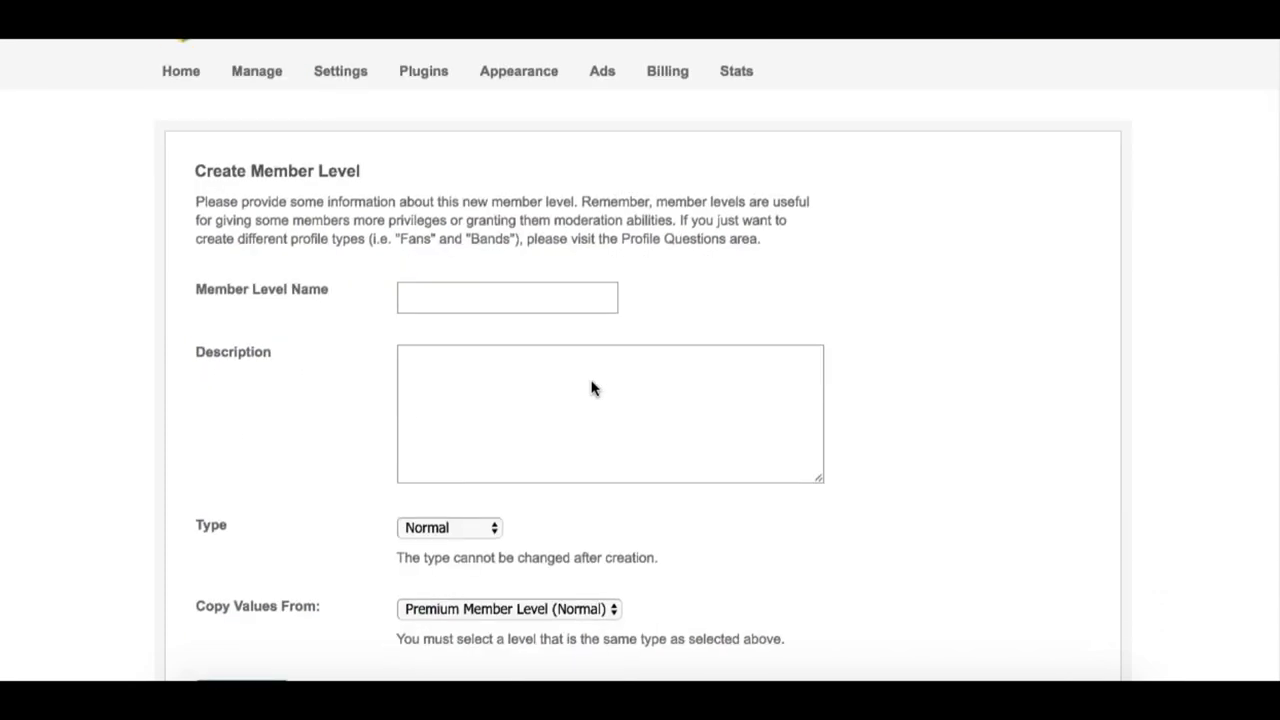
pyautogui.click(463, 294)
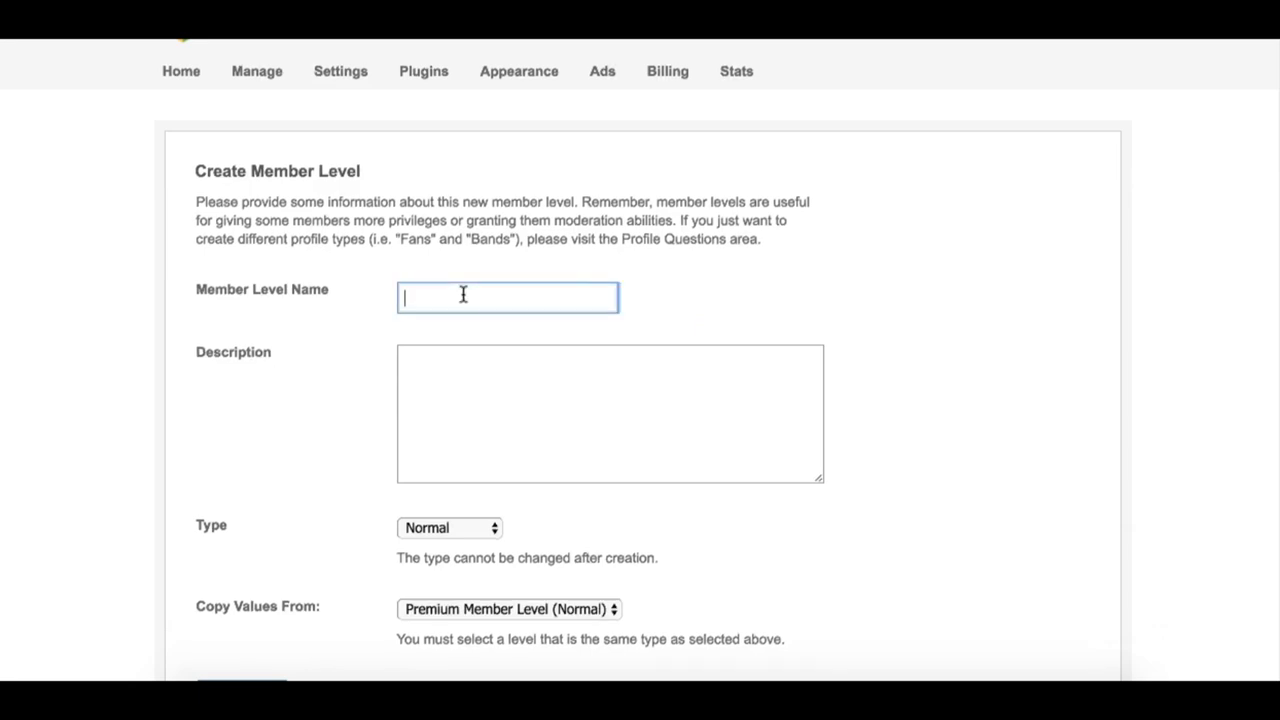
pyautogui.write('Coolio')
pyautogui.click(472, 366)
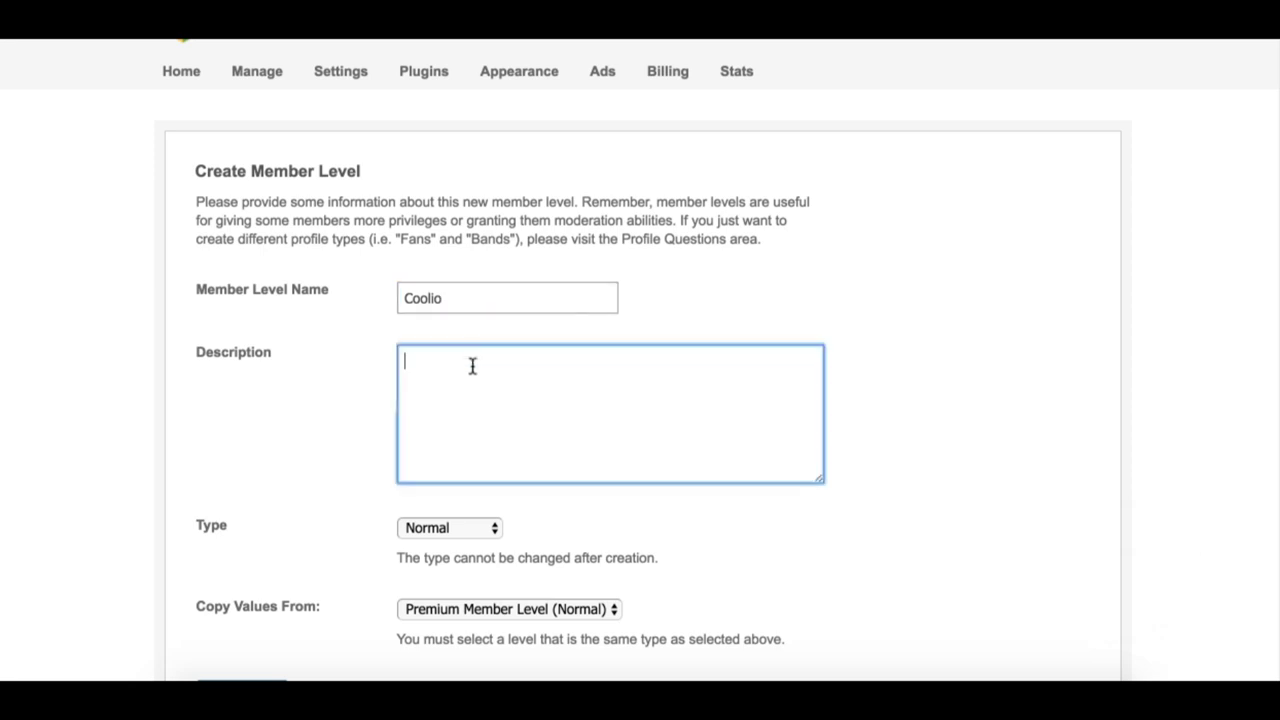
pyautogui.write('Ger')
pyautogui.write('eat')
pyautogui.write(' level')
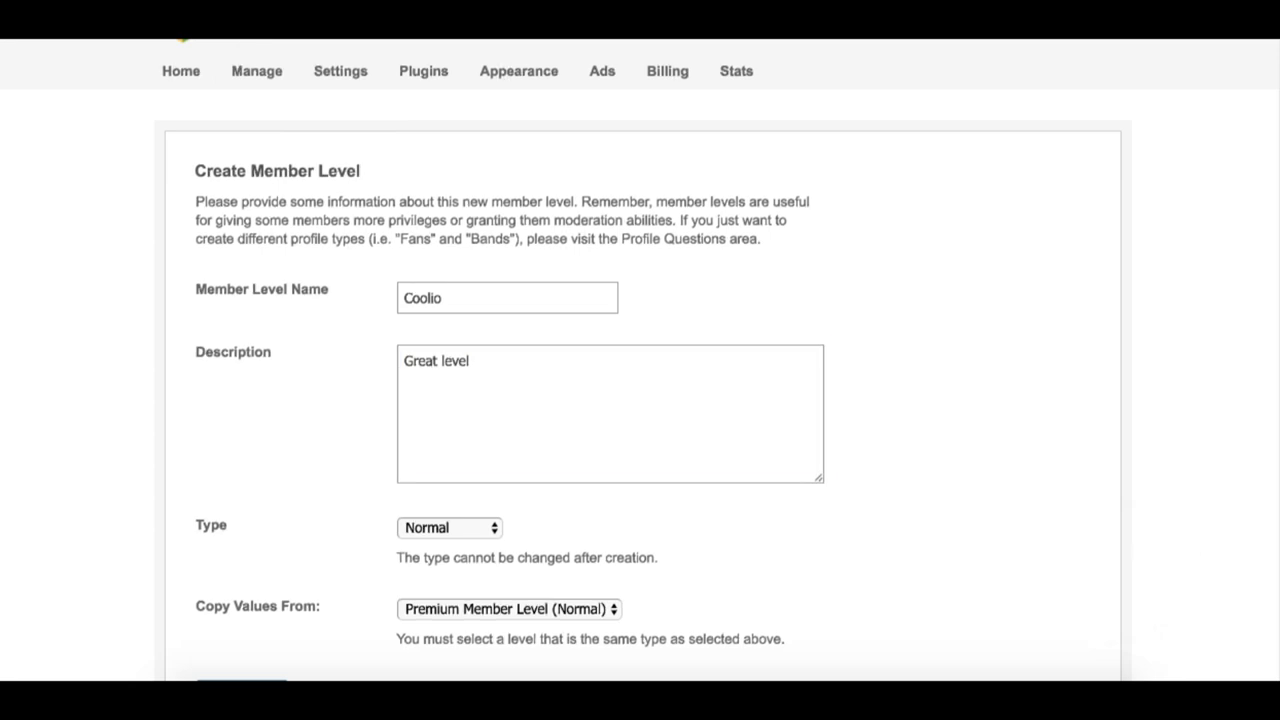
# Create Coolio as a Normal level copying its values from Default Level (Normal).
pyautogui.scroll(-3, 683, 472)
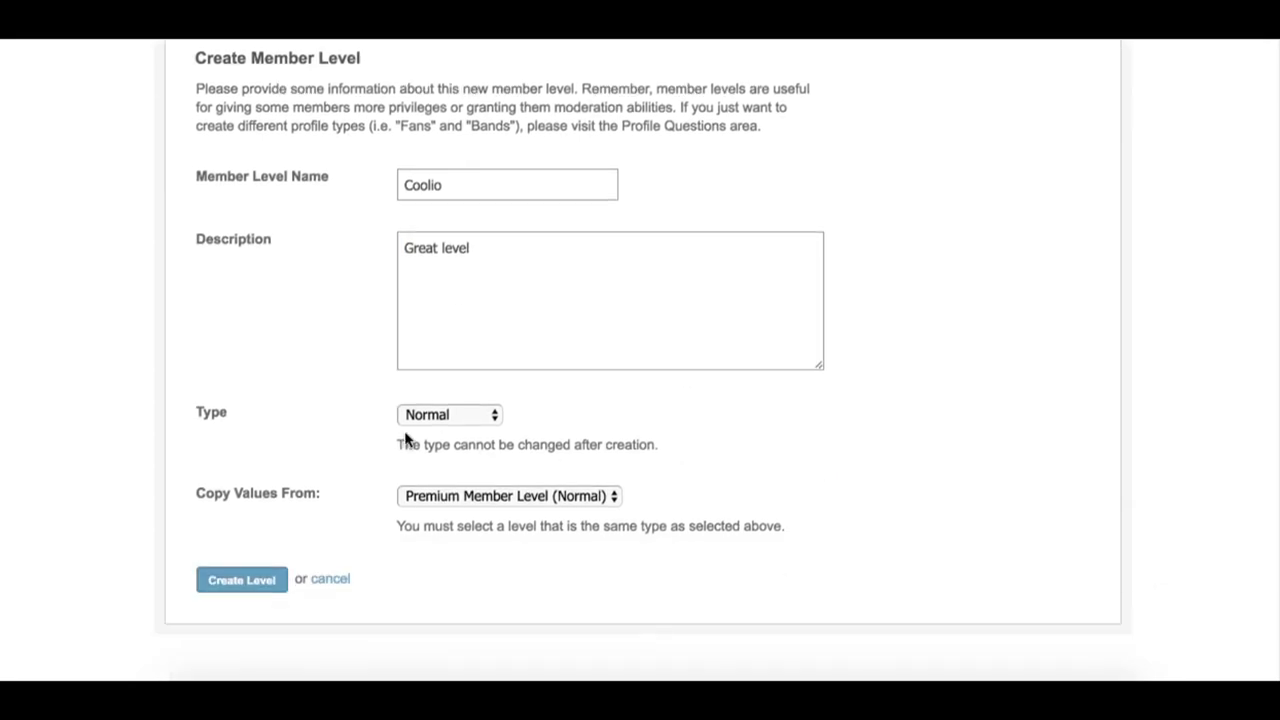
pyautogui.click(496, 414)
pyautogui.click(474, 416)
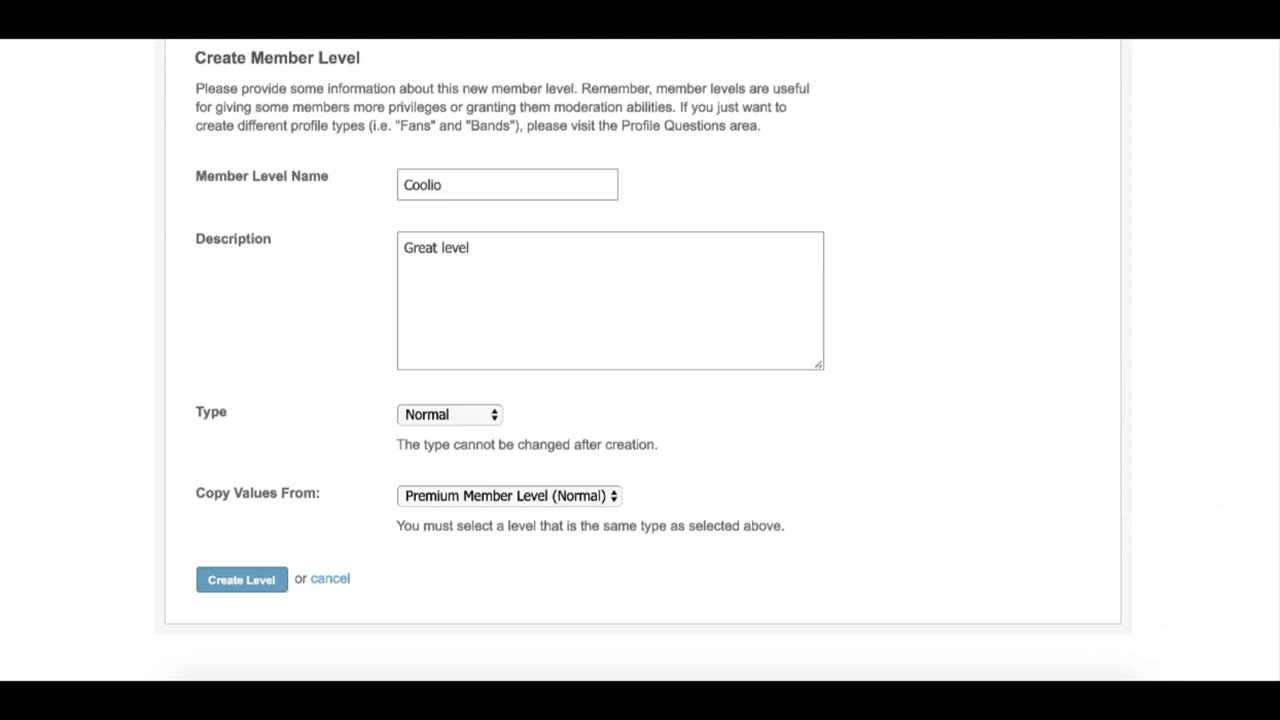
pyautogui.press('Tab')
pyautogui.click(610, 496)
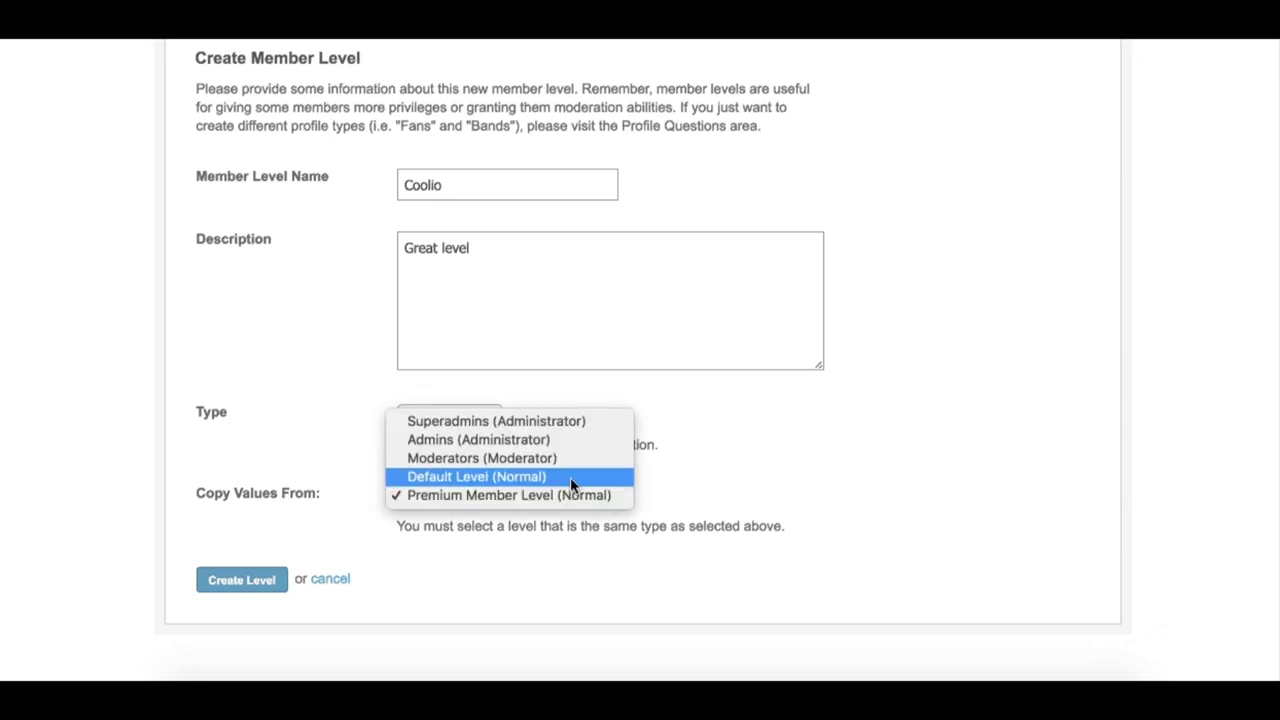
pyautogui.click(519, 484)
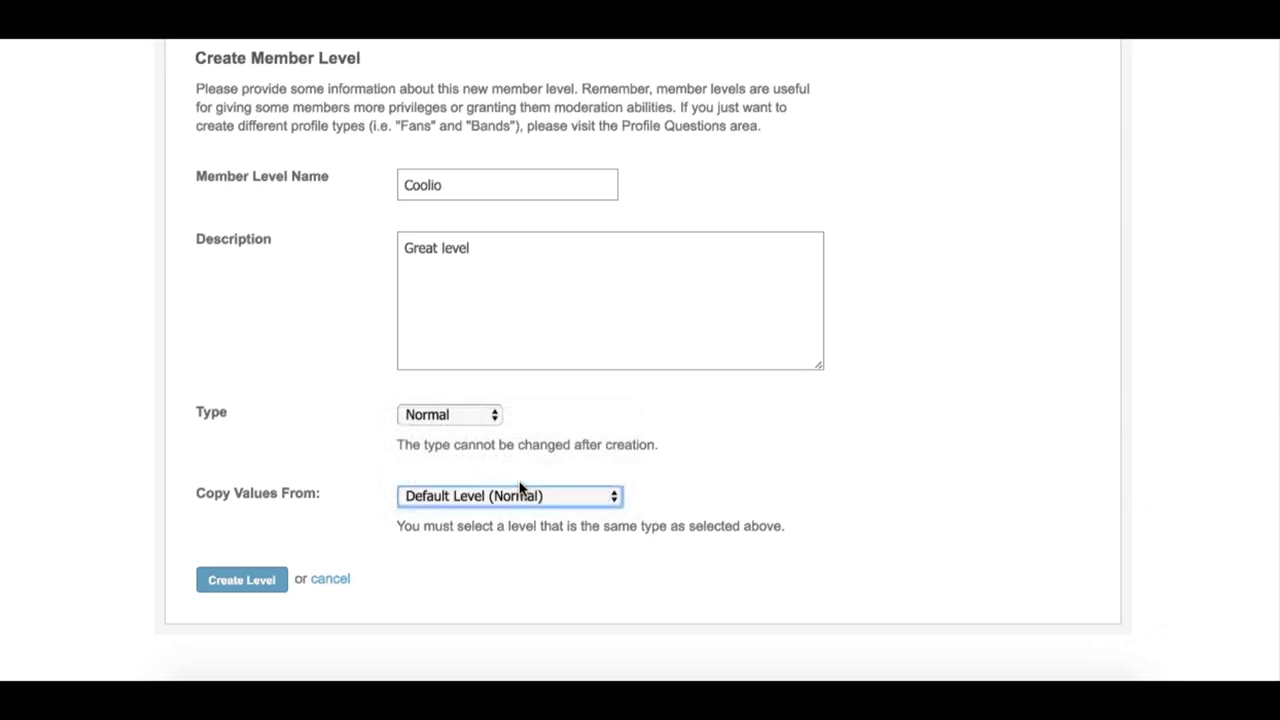
pyautogui.click(360, 450)
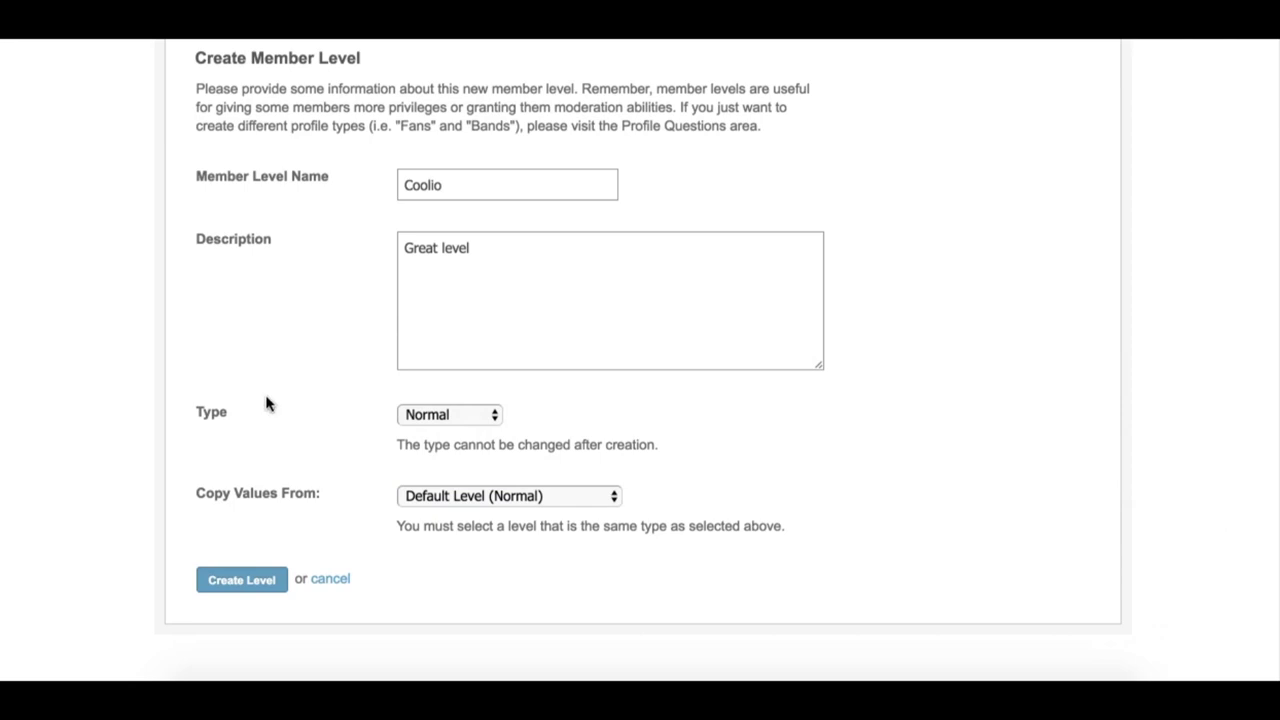
pyautogui.click(240, 585)
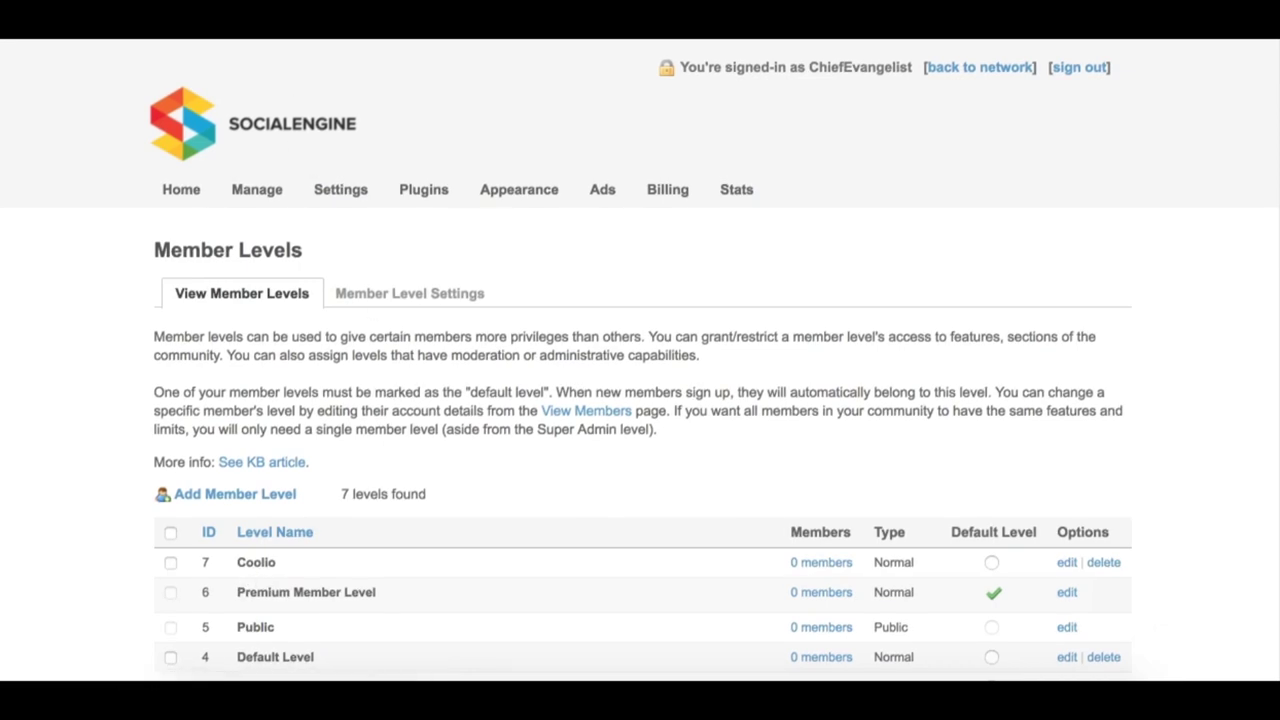
# Scroll the Member Levels list to confirm Coolio appears as level 7.
pyautogui.scroll(-1, 590, 360)
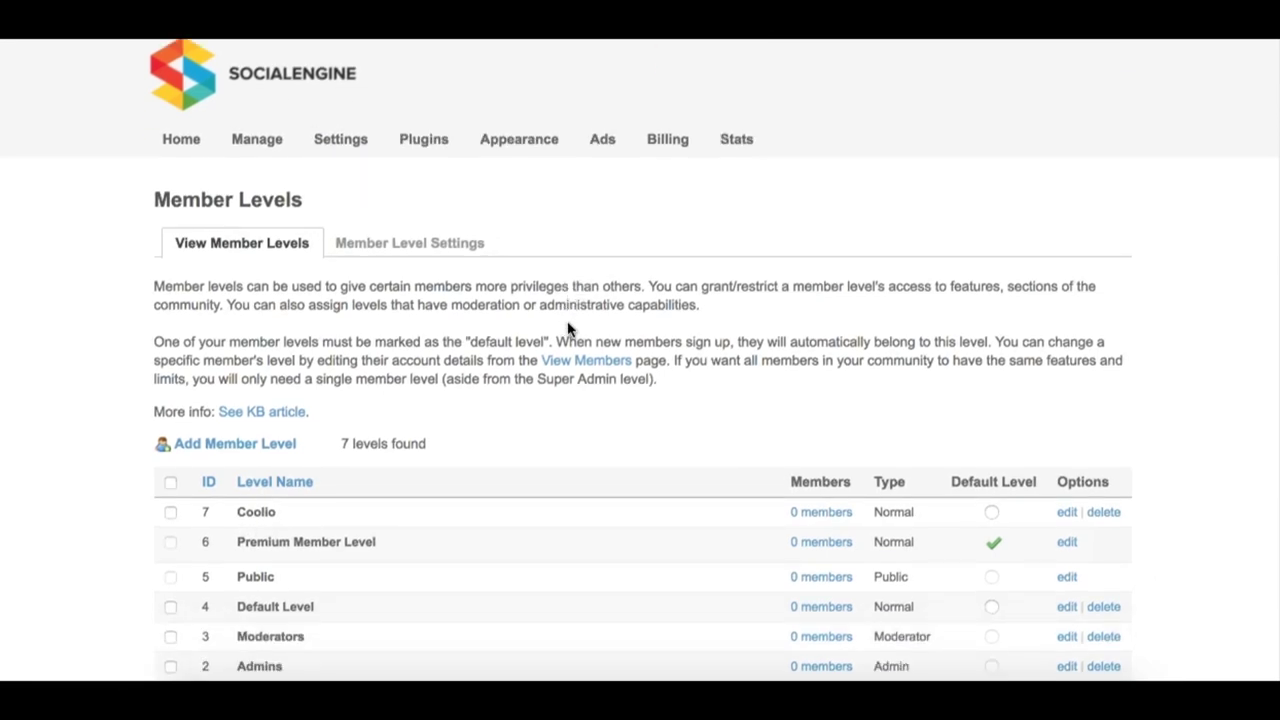
# Open Coolio's settings to check custom profile styles, account deletion and blocking are allowed.
pyautogui.click(1066, 516)
pyautogui.scroll(-1, 660, 403)
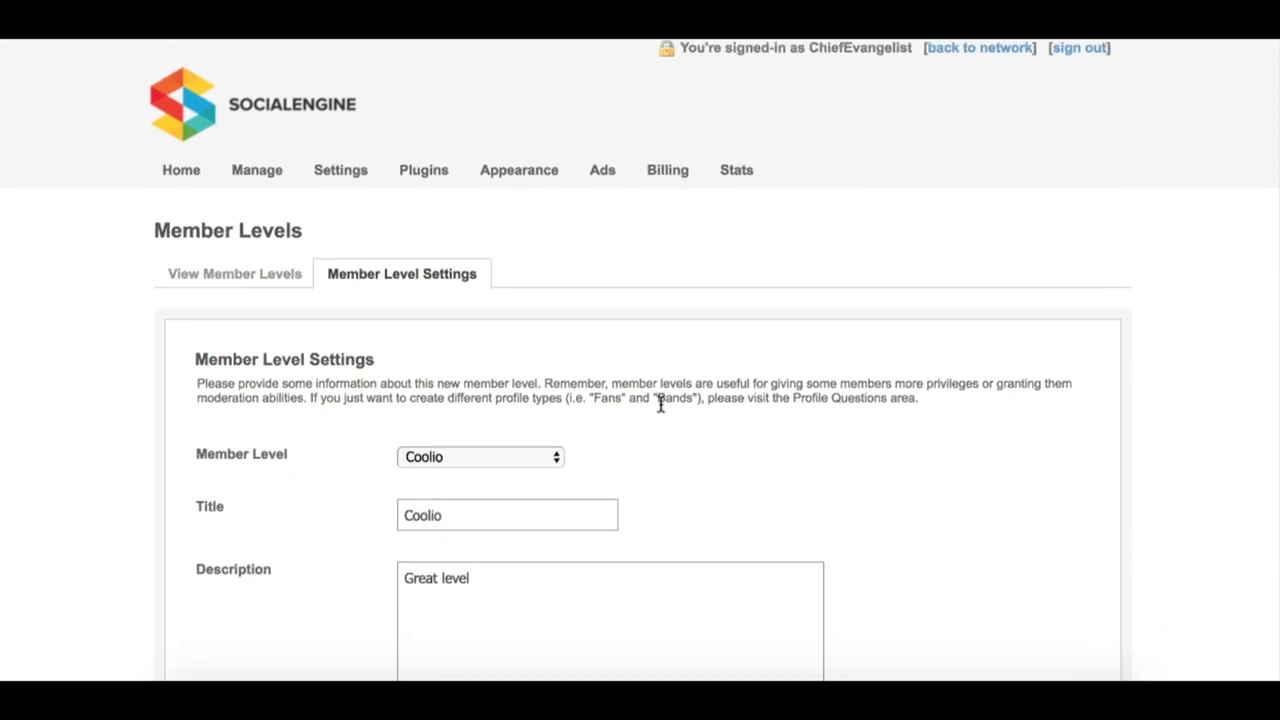
pyautogui.scroll(-2, 660, 403)
pyautogui.scroll(-2, 660, 403)
pyautogui.scroll(-5, 660, 403)
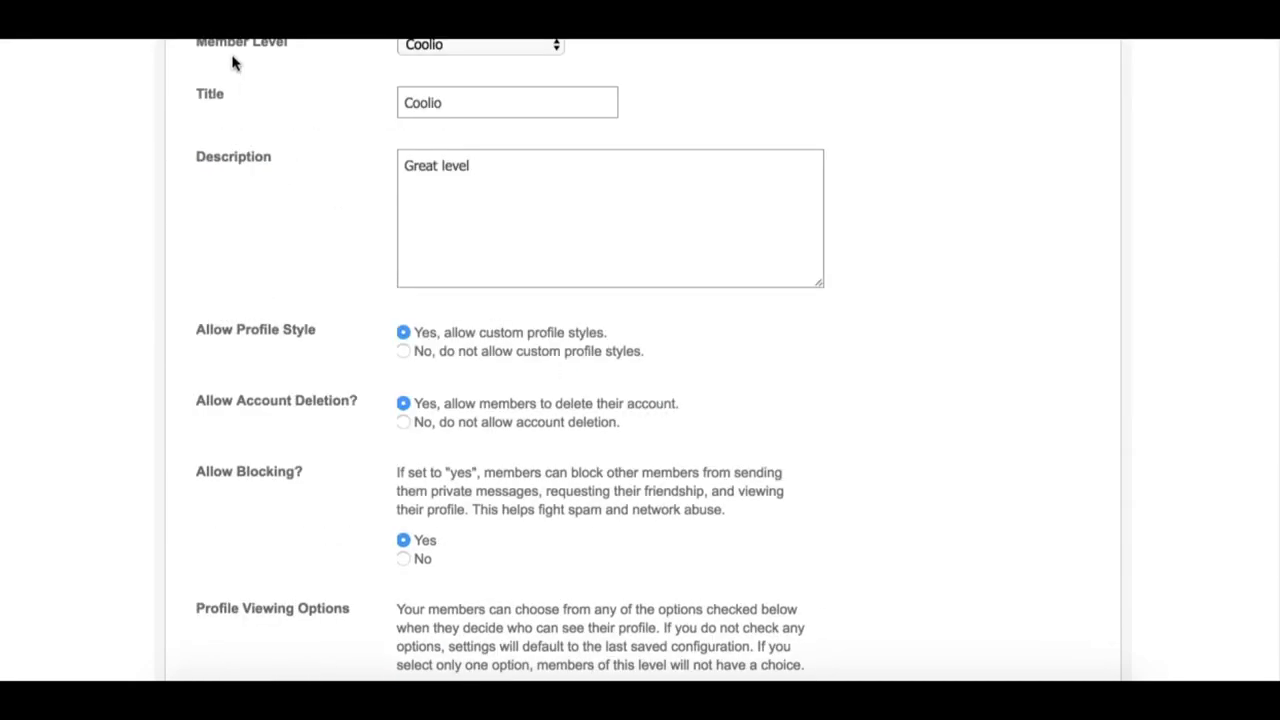
pyautogui.scroll(1, 666, 312)
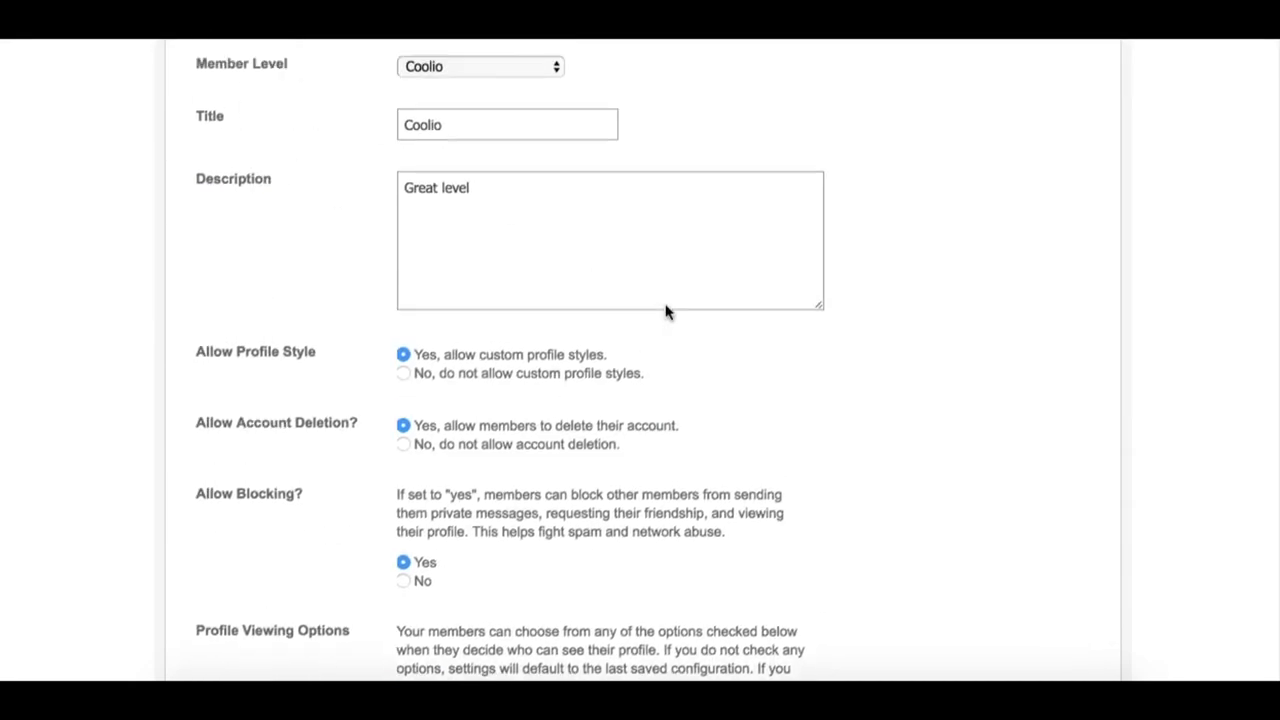
pyautogui.scroll(2, 666, 312)
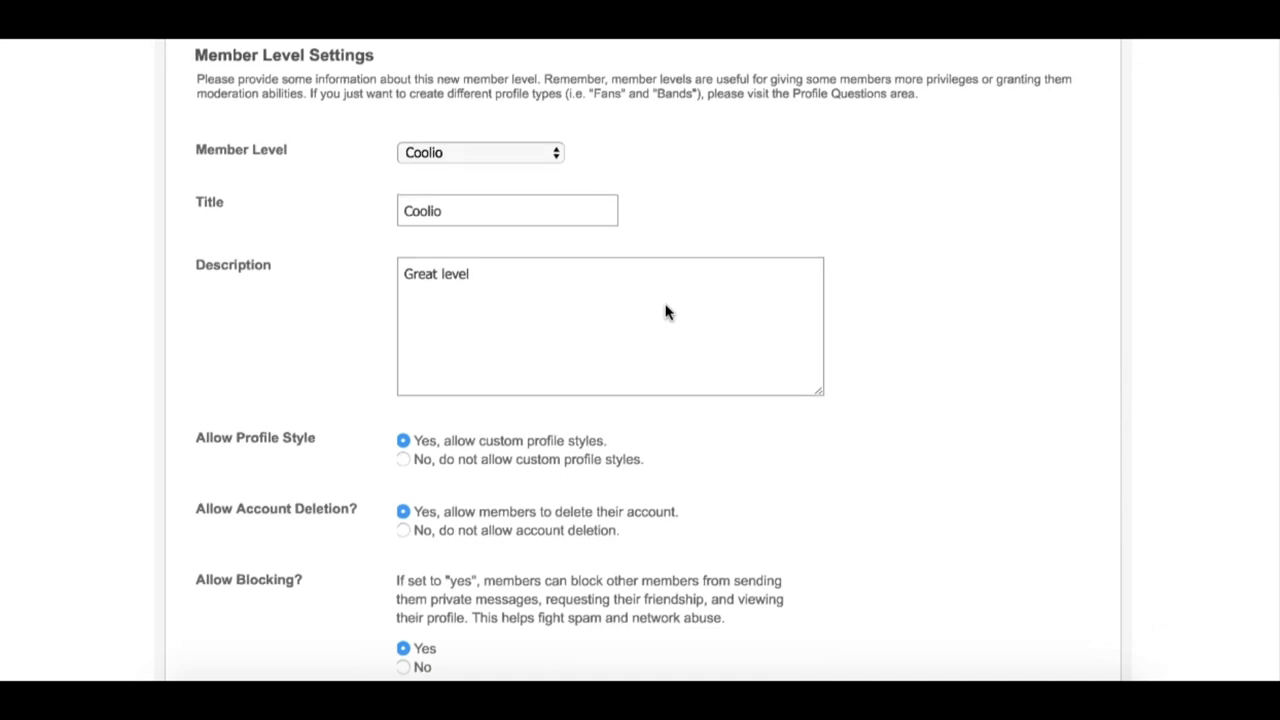
pyautogui.scroll(1, 470, 168)
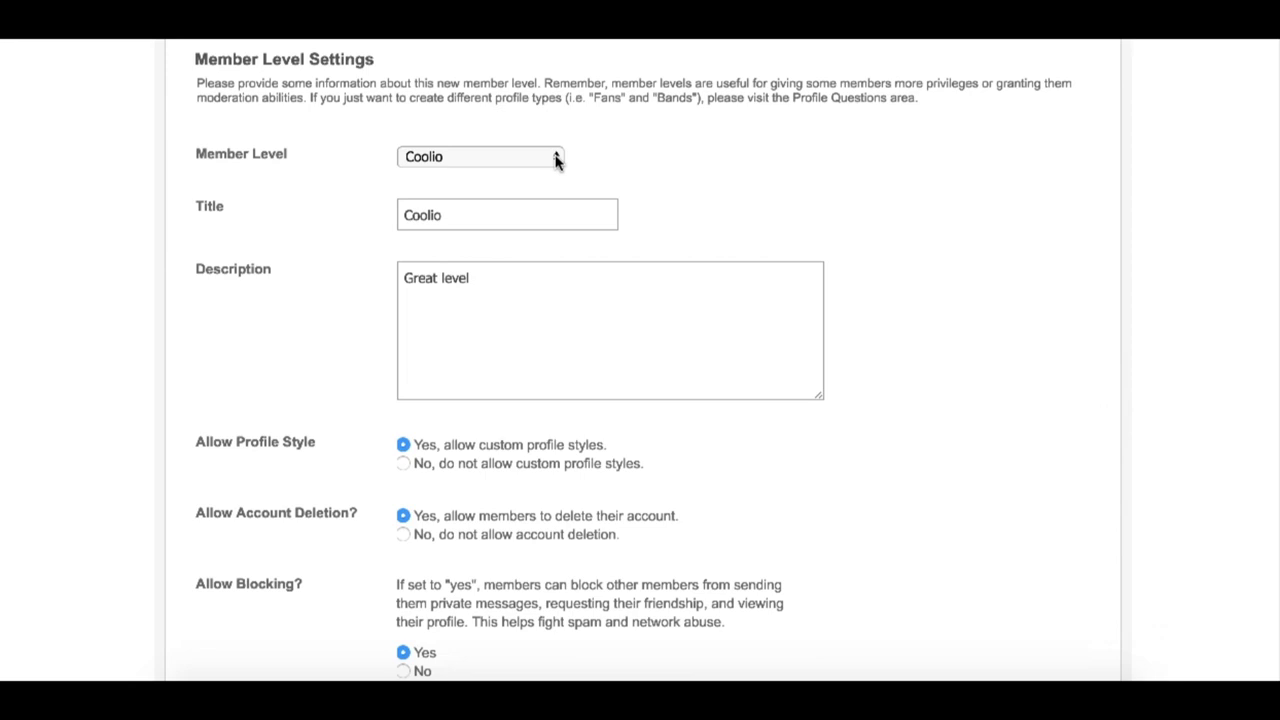
# Switch the settings view to Default Level and review its profile options.
pyautogui.click(556, 160)
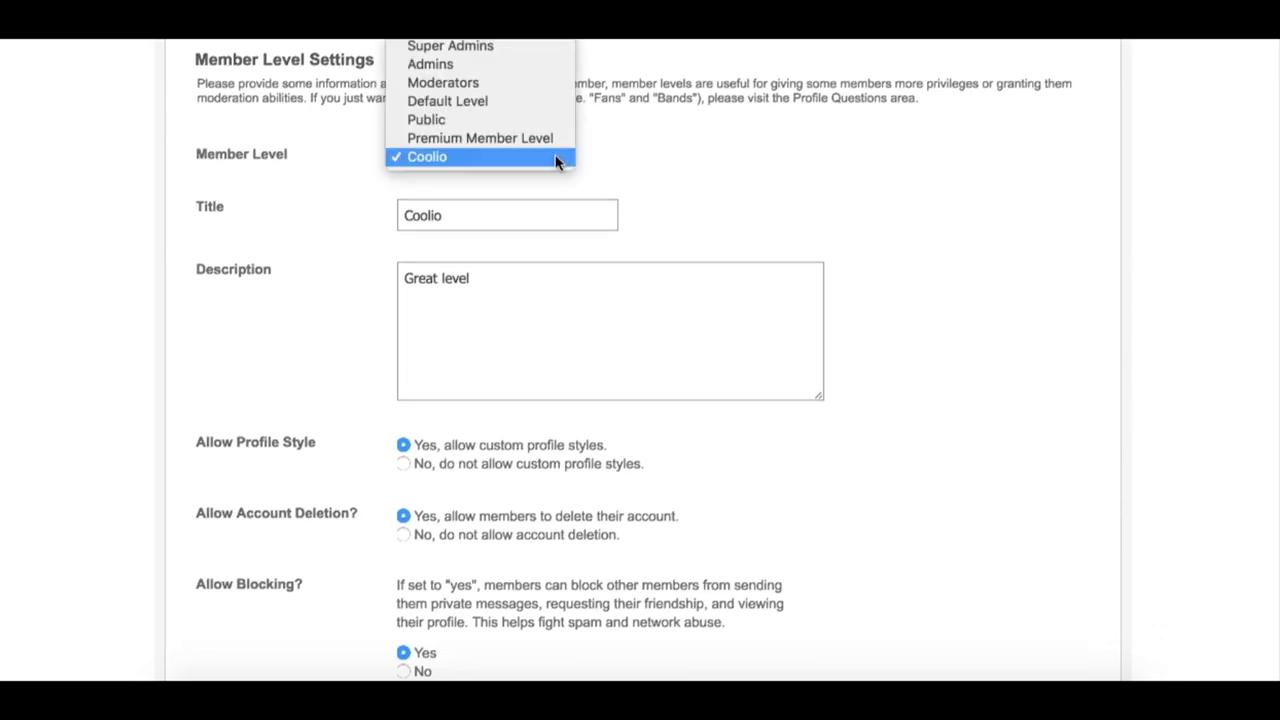
pyautogui.click(484, 103)
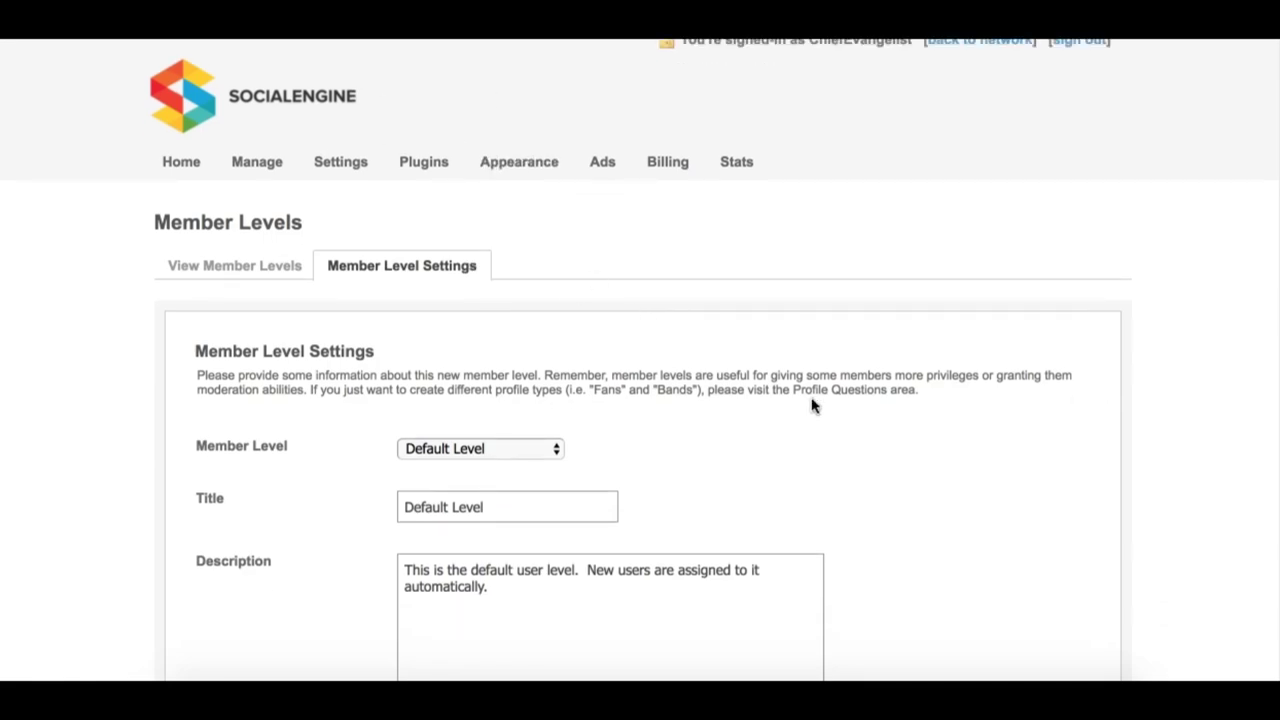
pyautogui.scroll(-3, 814, 406)
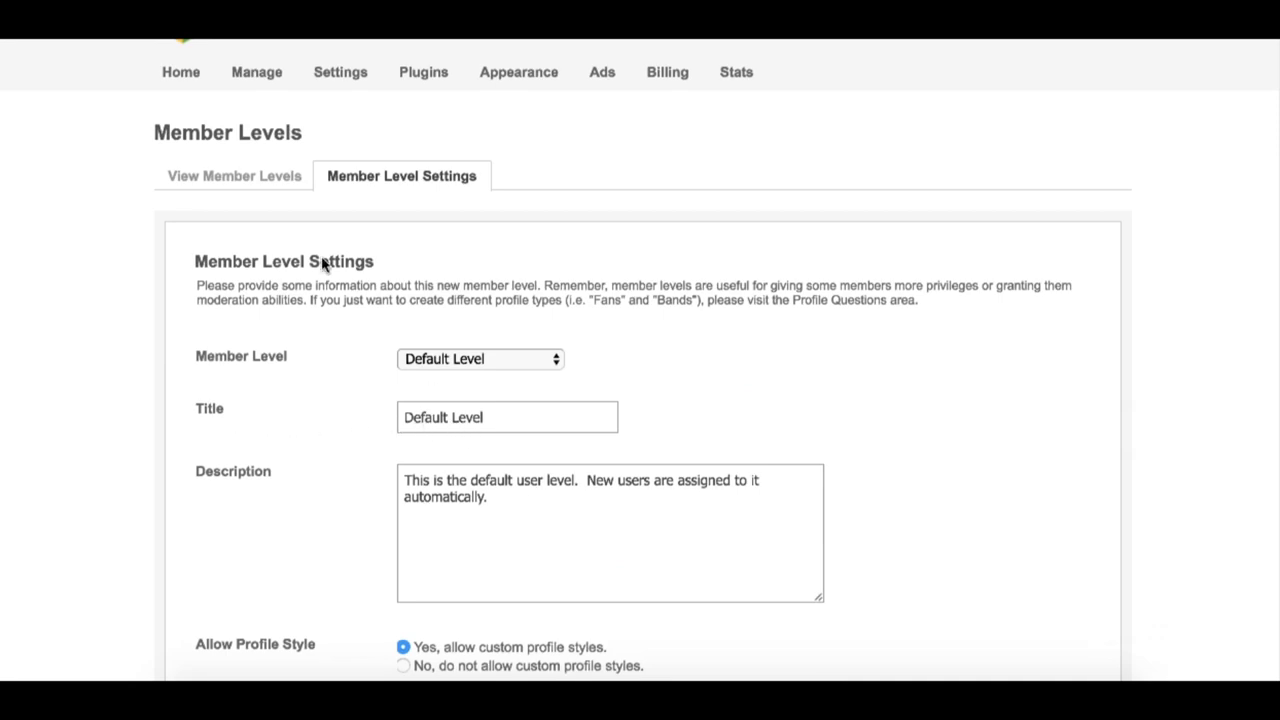
pyautogui.scroll(-2, 651, 421)
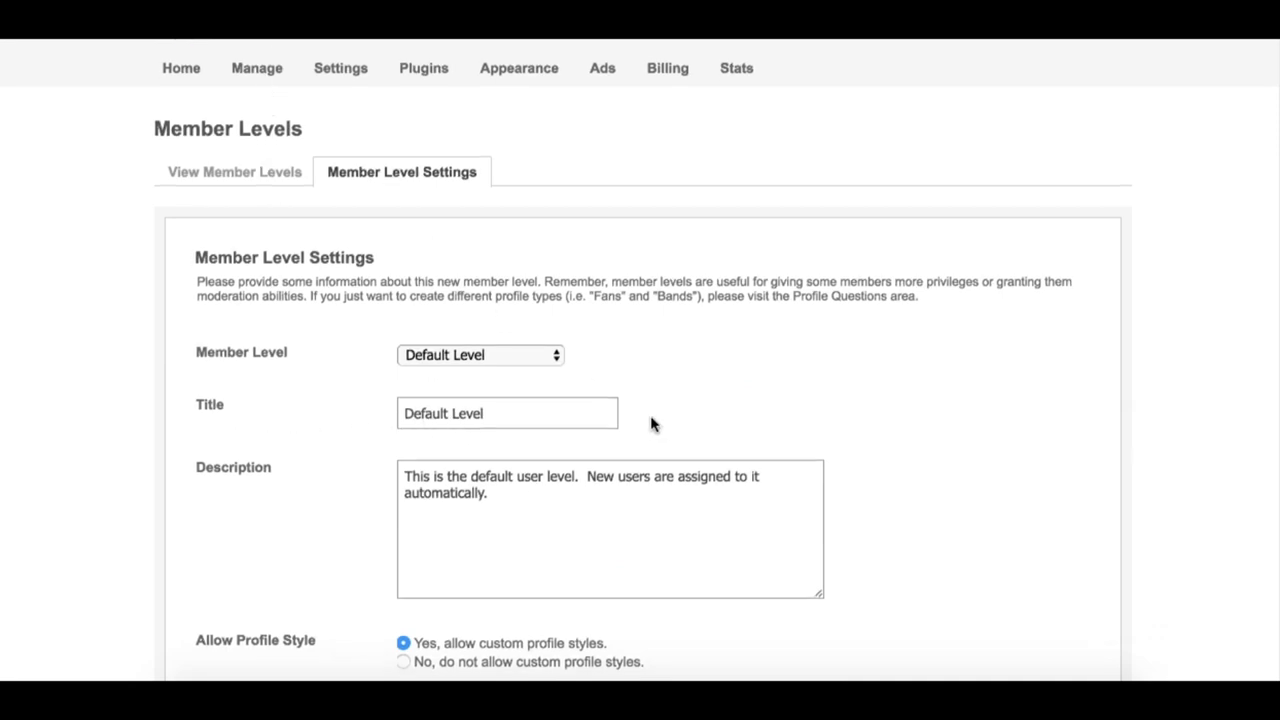
pyautogui.scroll(-3, 650, 418)
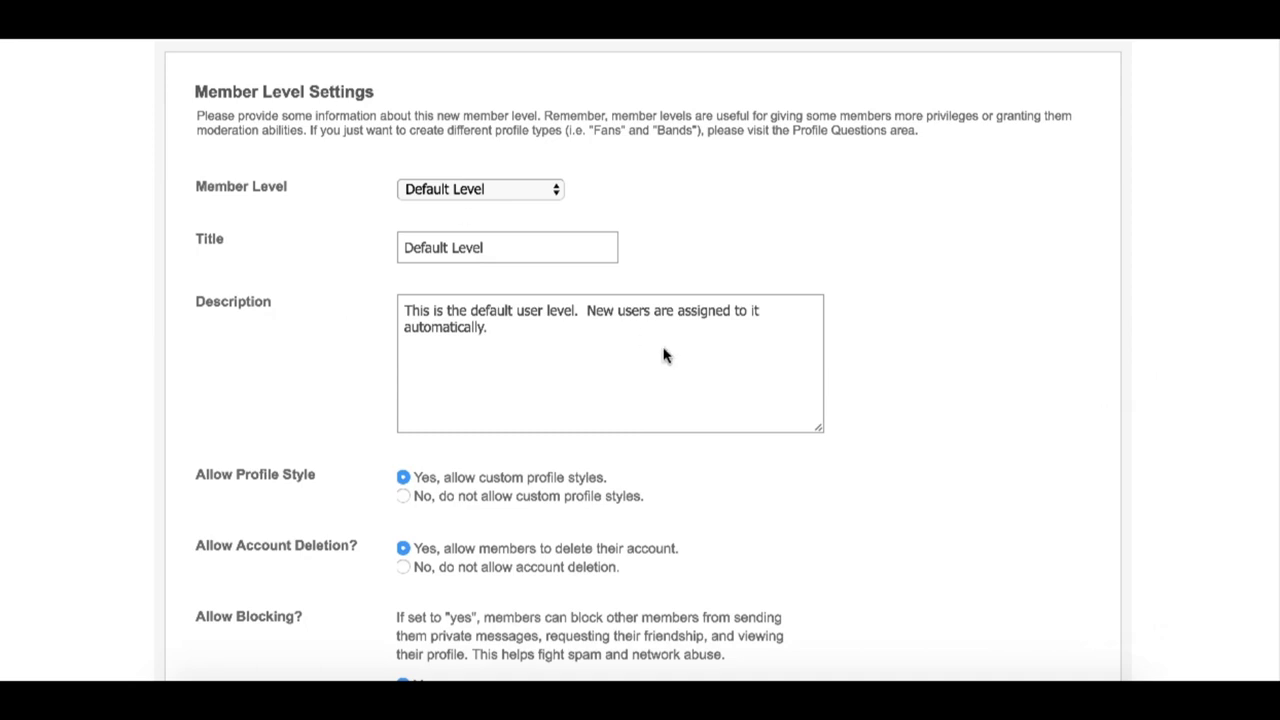
# Review Default Level's storage, messaging and editor settings down to Save Changes.
pyautogui.scroll(-1, 663, 354)
pyautogui.scroll(-1, 663, 354)
pyautogui.scroll(-2, 663, 354)
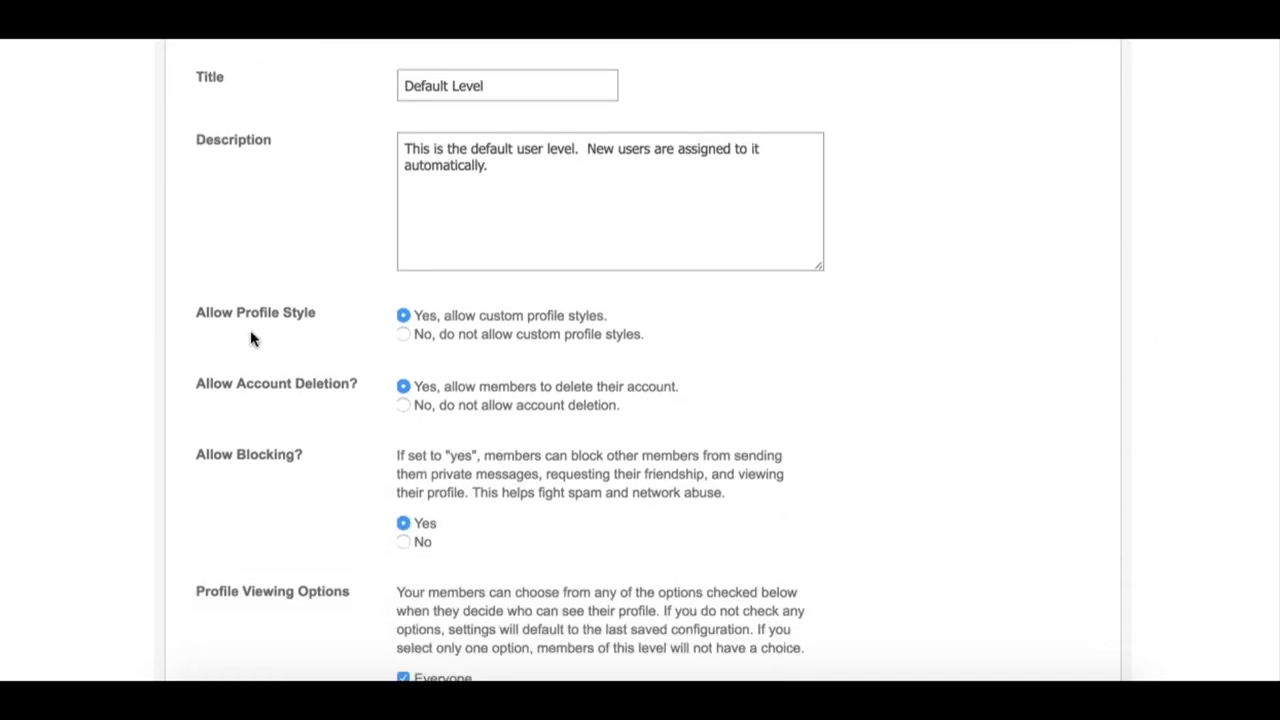
pyautogui.scroll(-3, 410, 432)
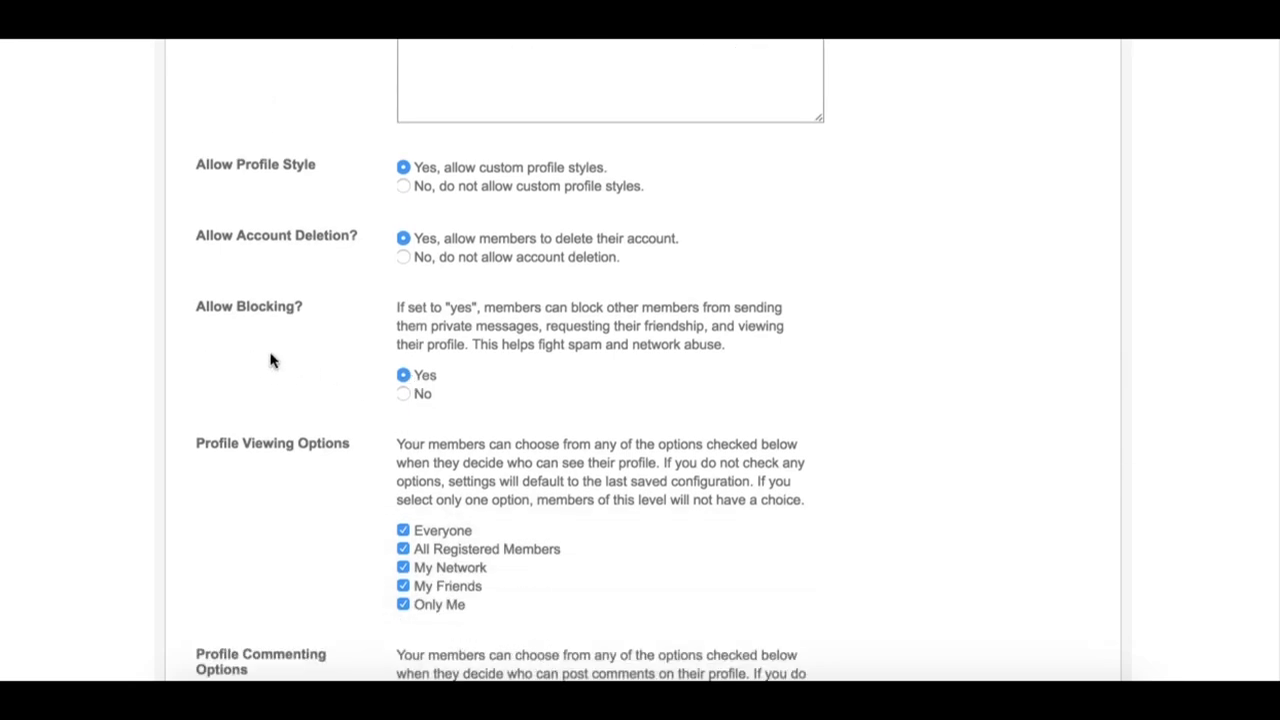
pyautogui.scroll(-1, 455, 470)
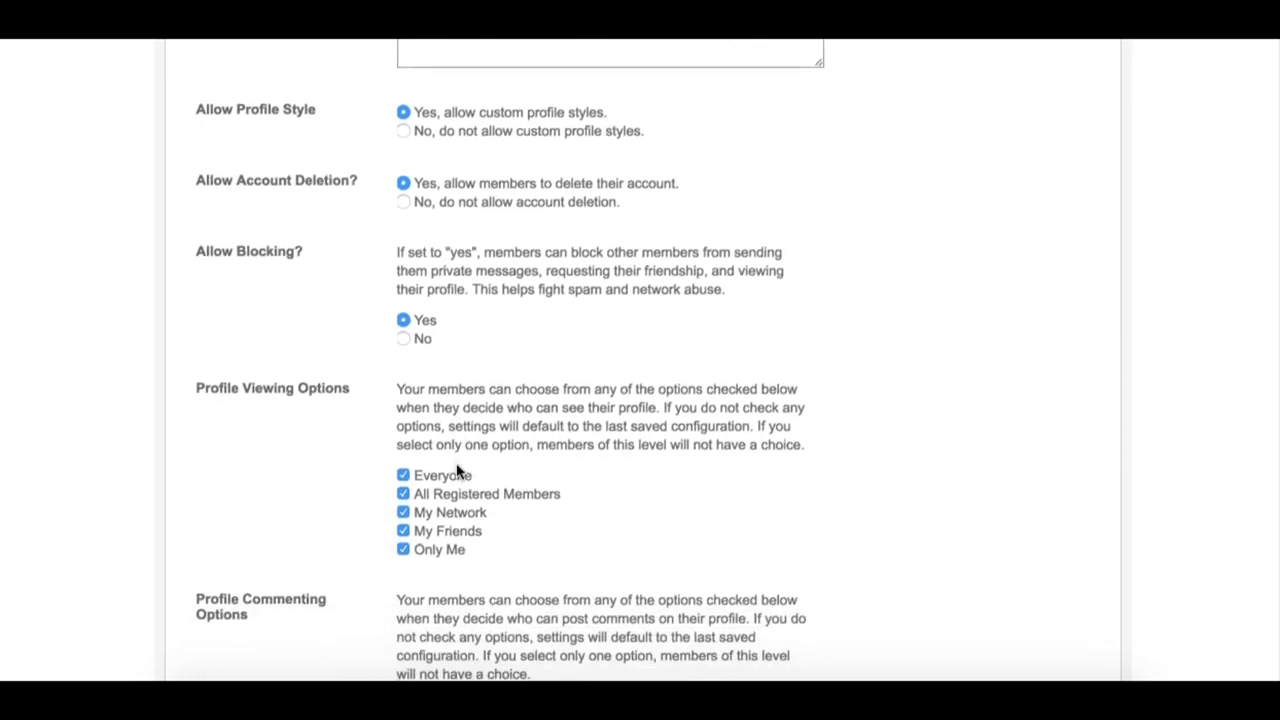
pyautogui.scroll(-10, 457, 471)
pyautogui.scroll(-4, 458, 472)
pyautogui.scroll(-3, 457, 471)
pyautogui.scroll(-1, 457, 471)
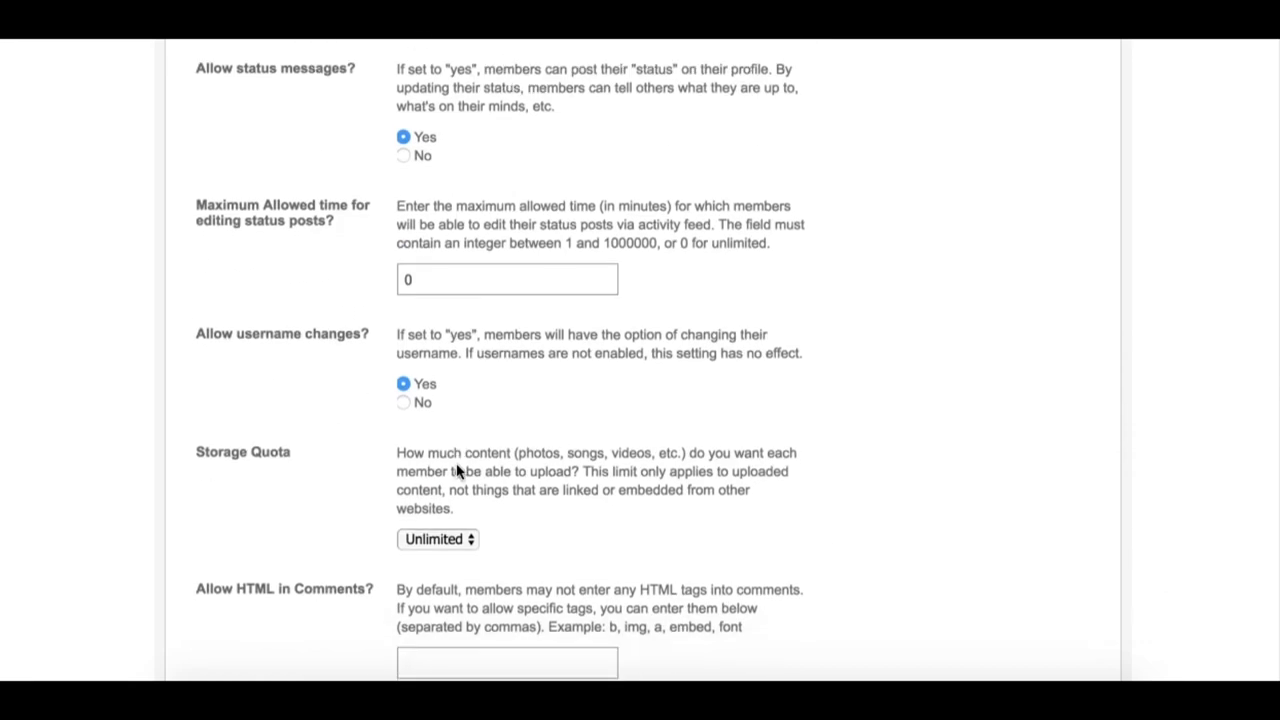
pyautogui.scroll(-3, 456, 470)
pyautogui.scroll(-4, 455, 470)
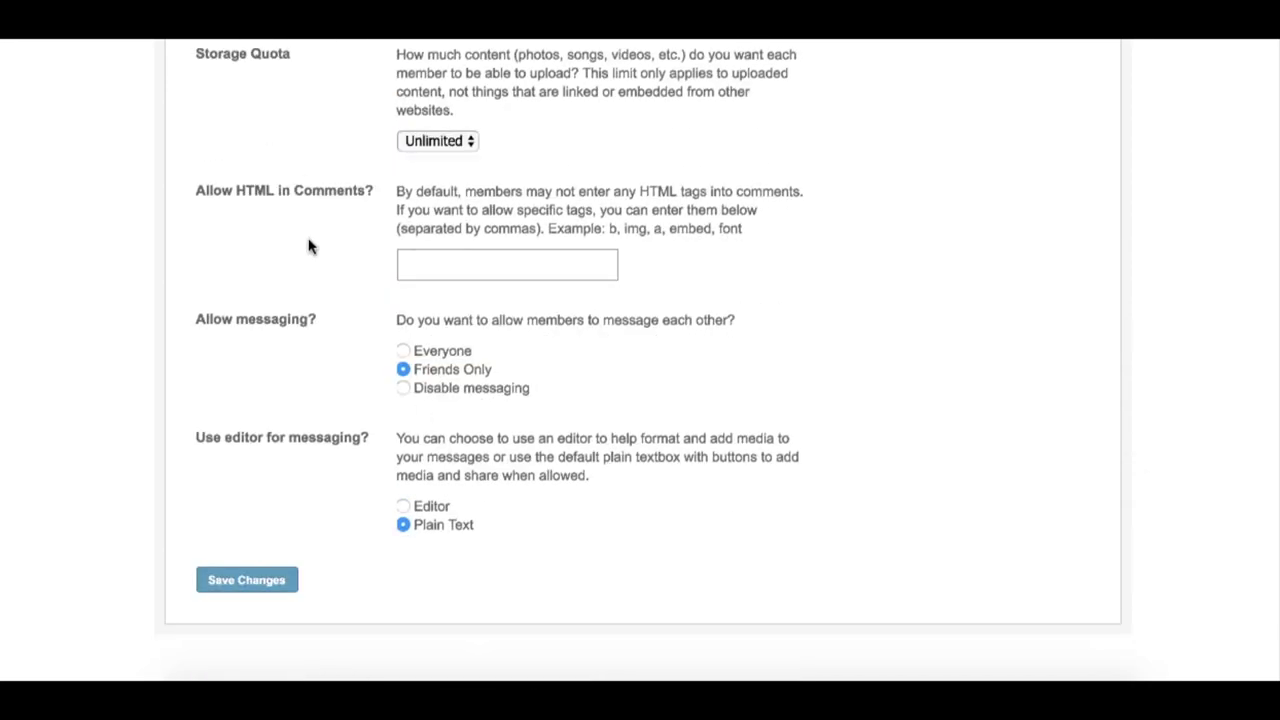
pyautogui.scroll(15, 310, 247)
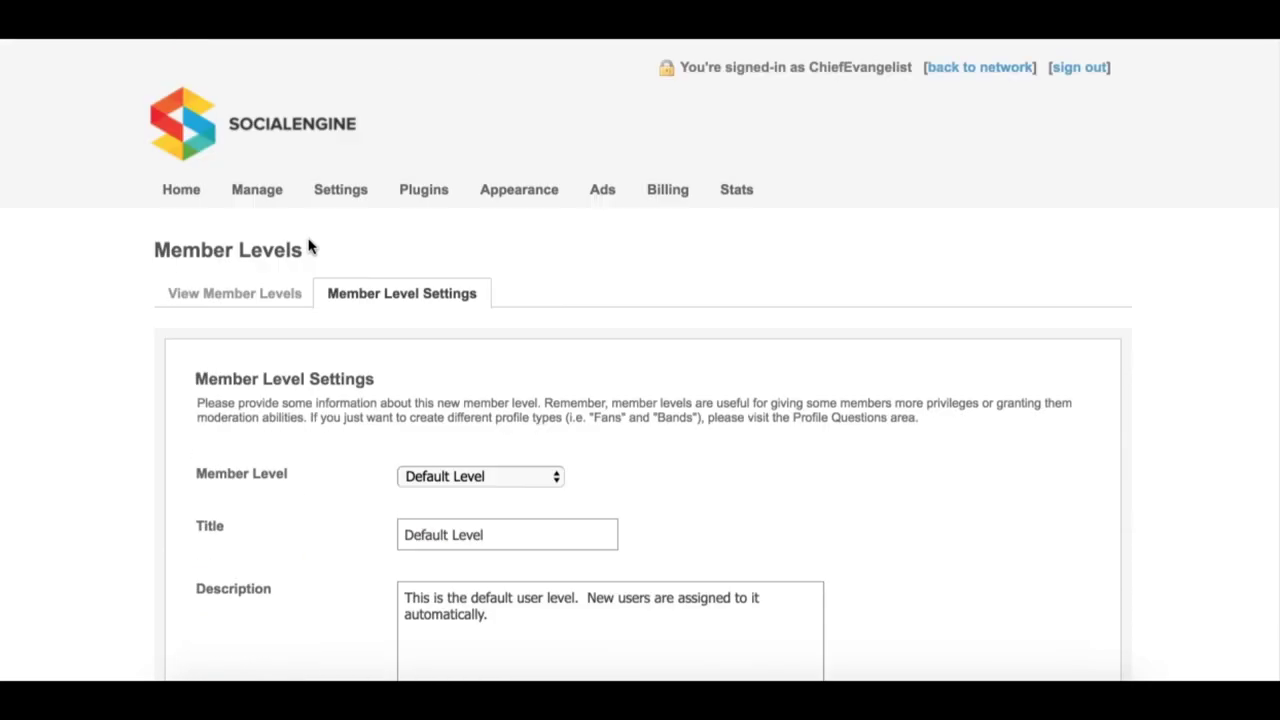
# Back on the levels list, tick Coolio and three other rows, then clear all selections.
pyautogui.click(236, 293)
pyautogui.scroll(-3, 530, 333)
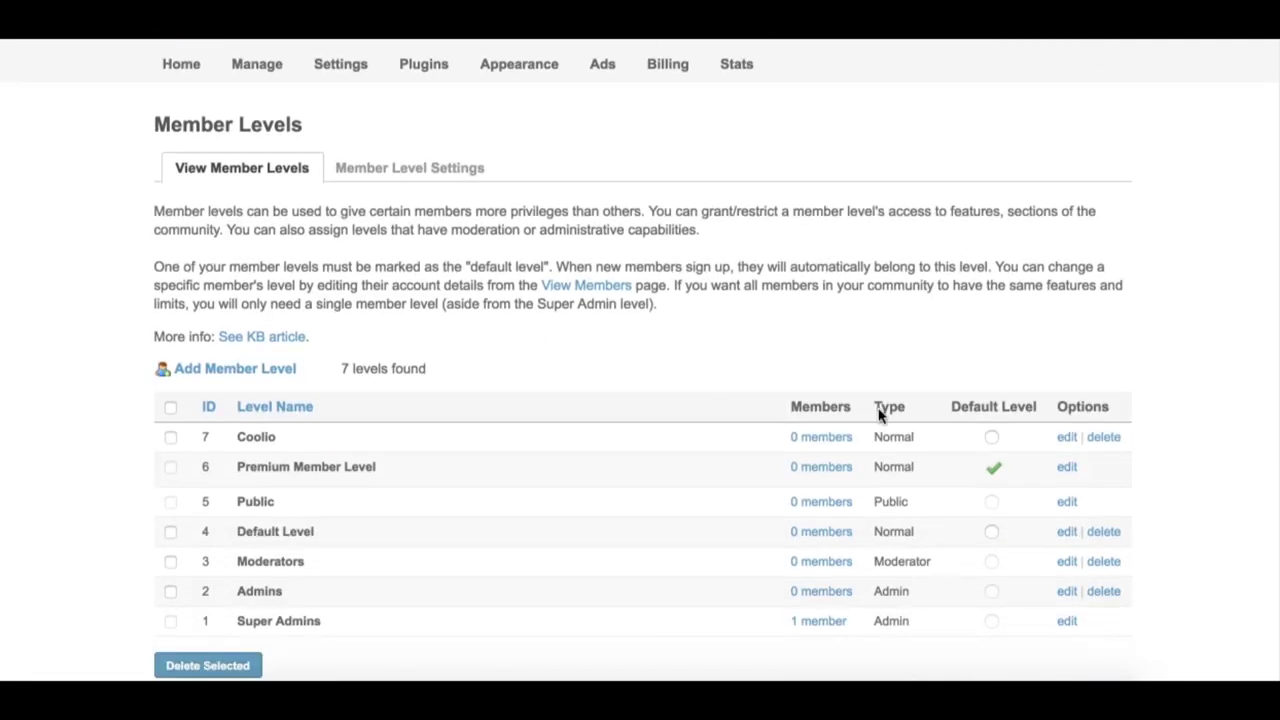
pyautogui.click(170, 438)
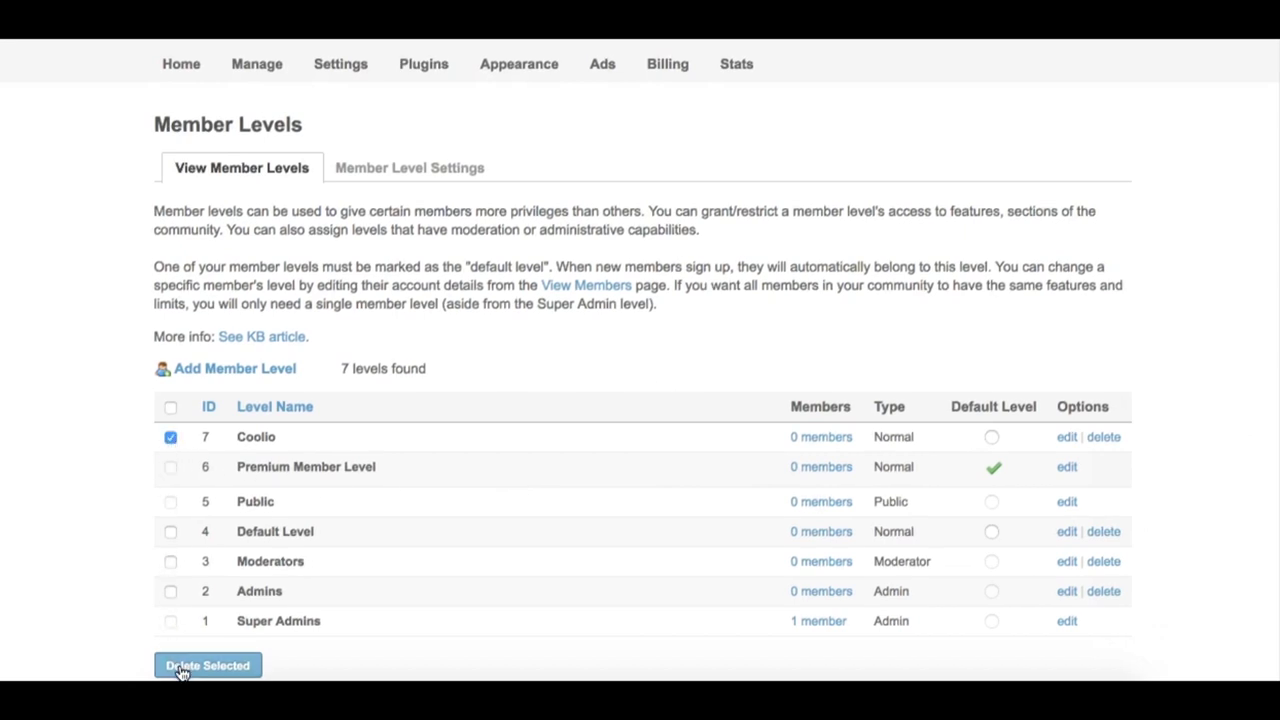
pyautogui.click(170, 531)
pyautogui.click(170, 561)
pyautogui.click(170, 591)
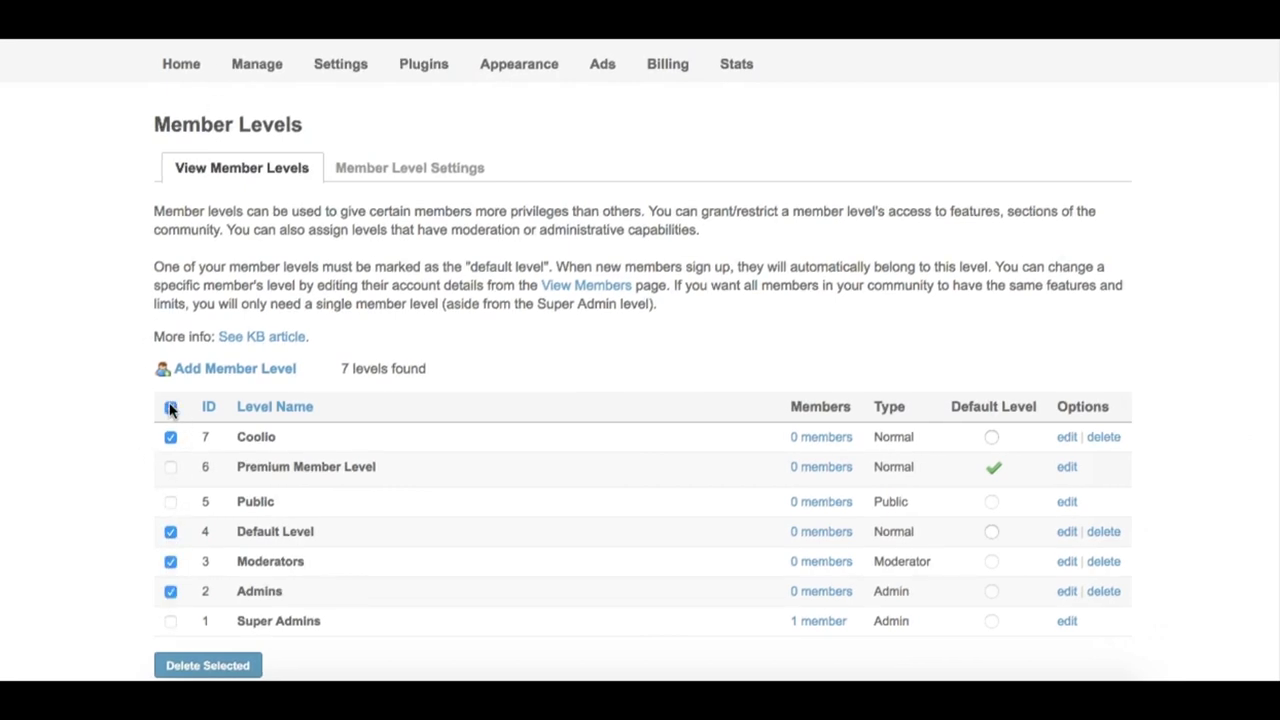
pyautogui.click(170, 407)
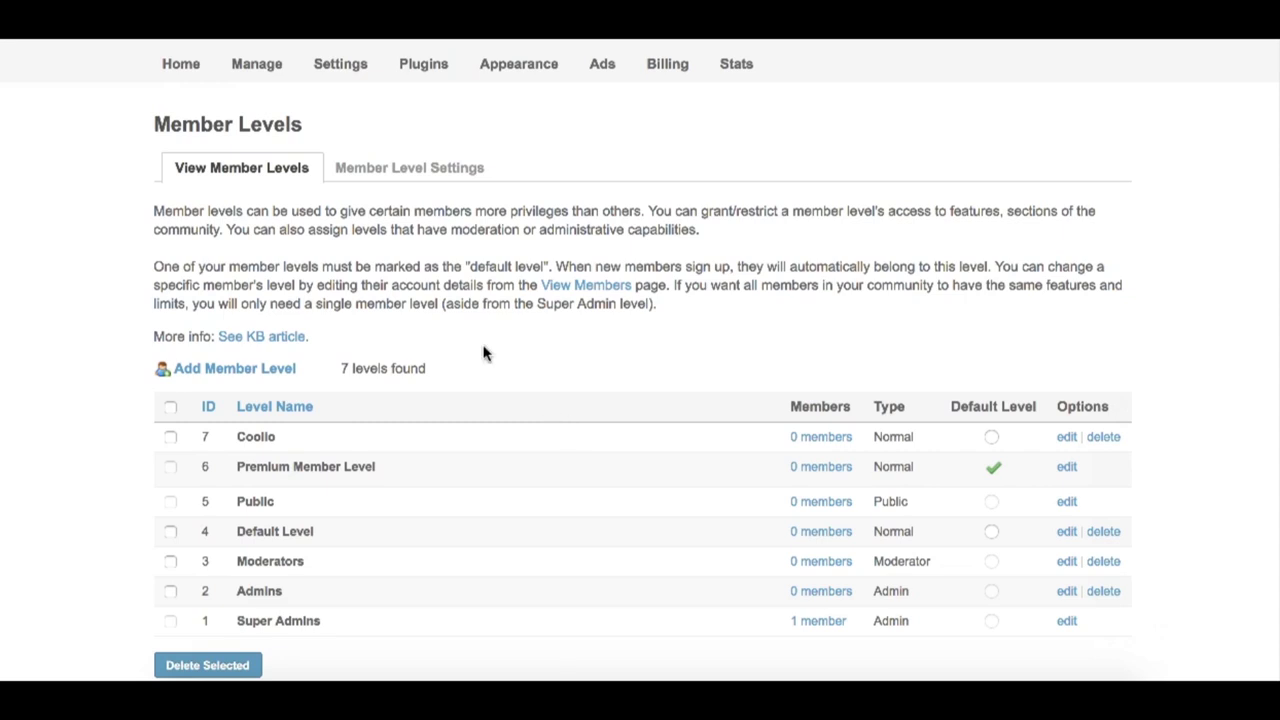
# Show the Default Level's settings on the Member Level Settings page.
pyautogui.click(411, 170)
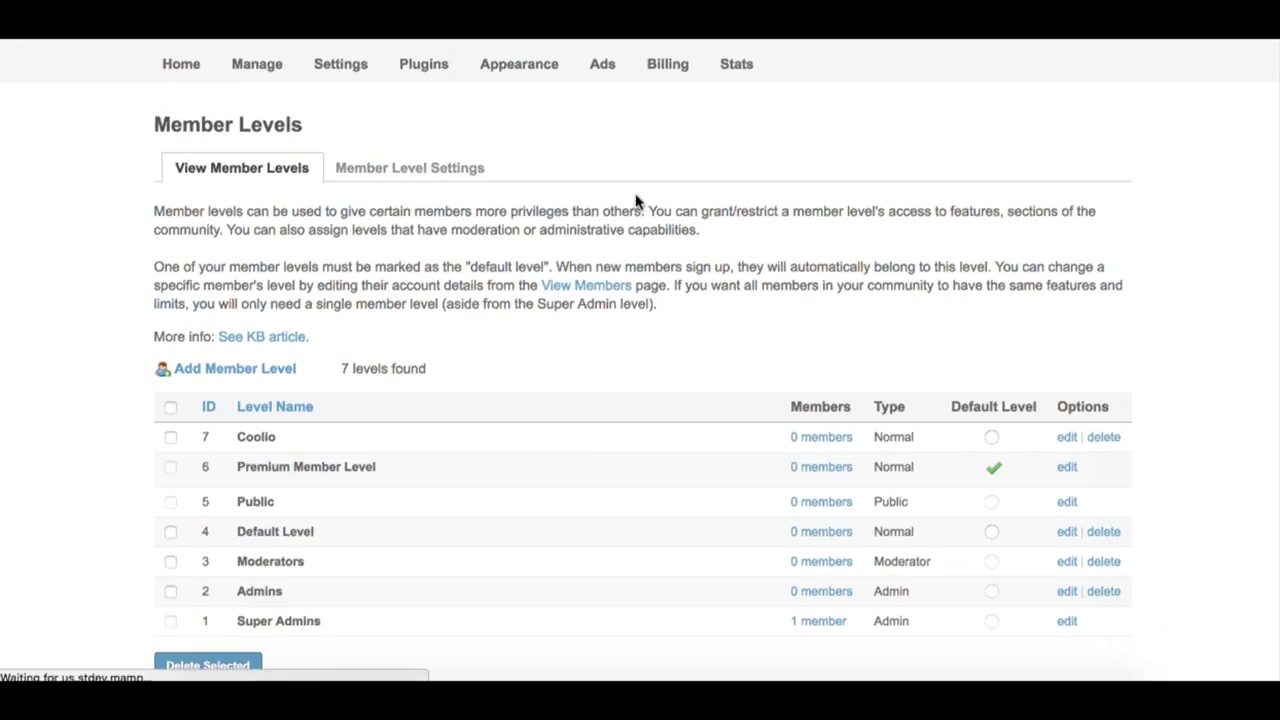
pyautogui.scroll(-2, 640, 205)
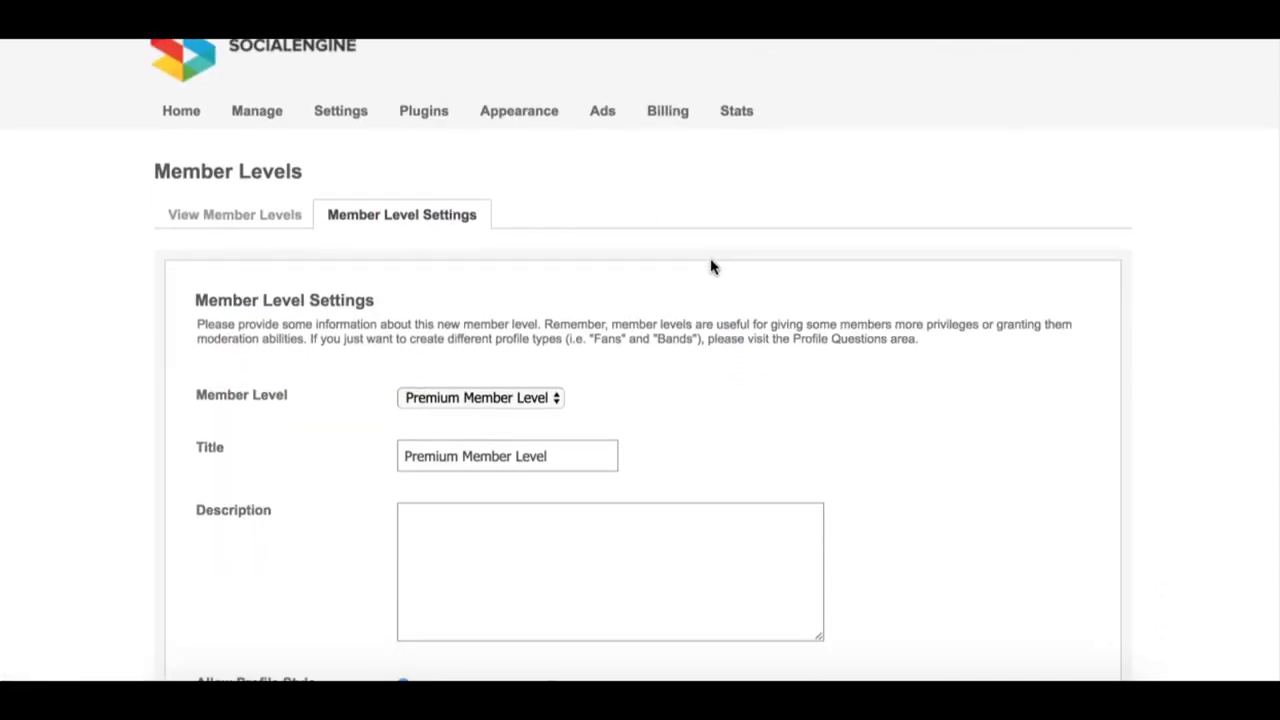
pyautogui.scroll(-3, 712, 267)
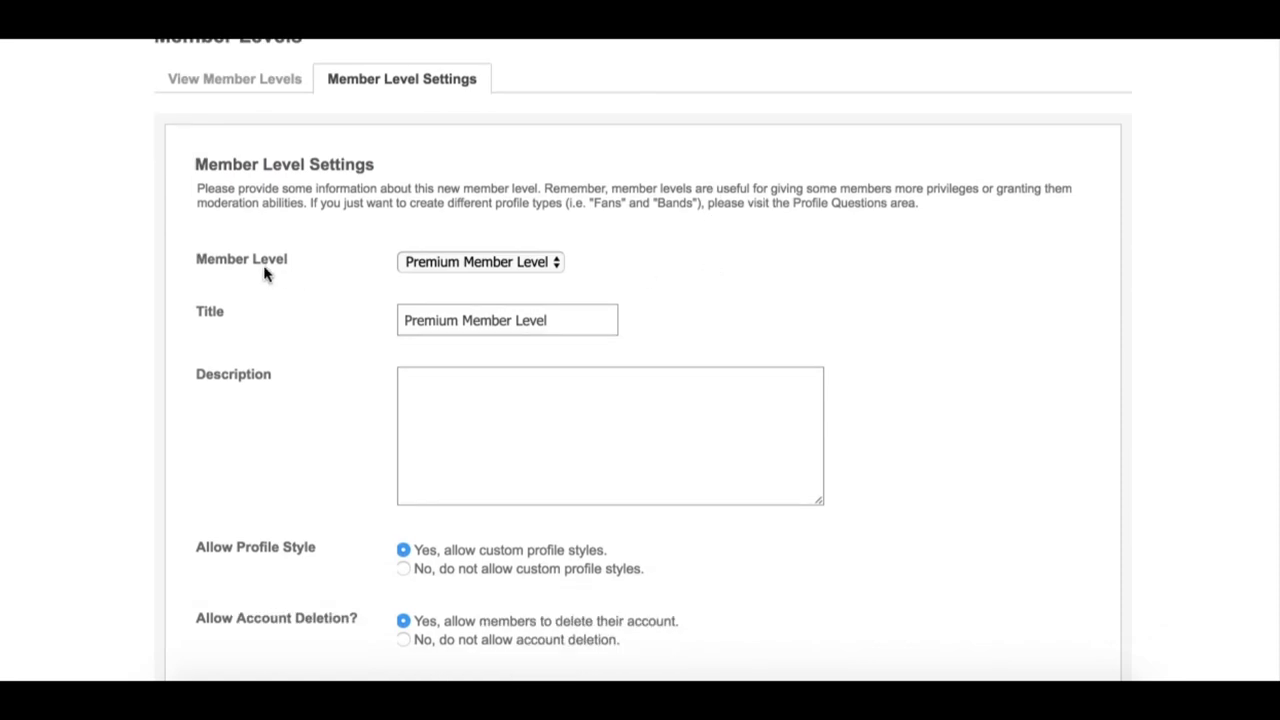
pyautogui.click(551, 265)
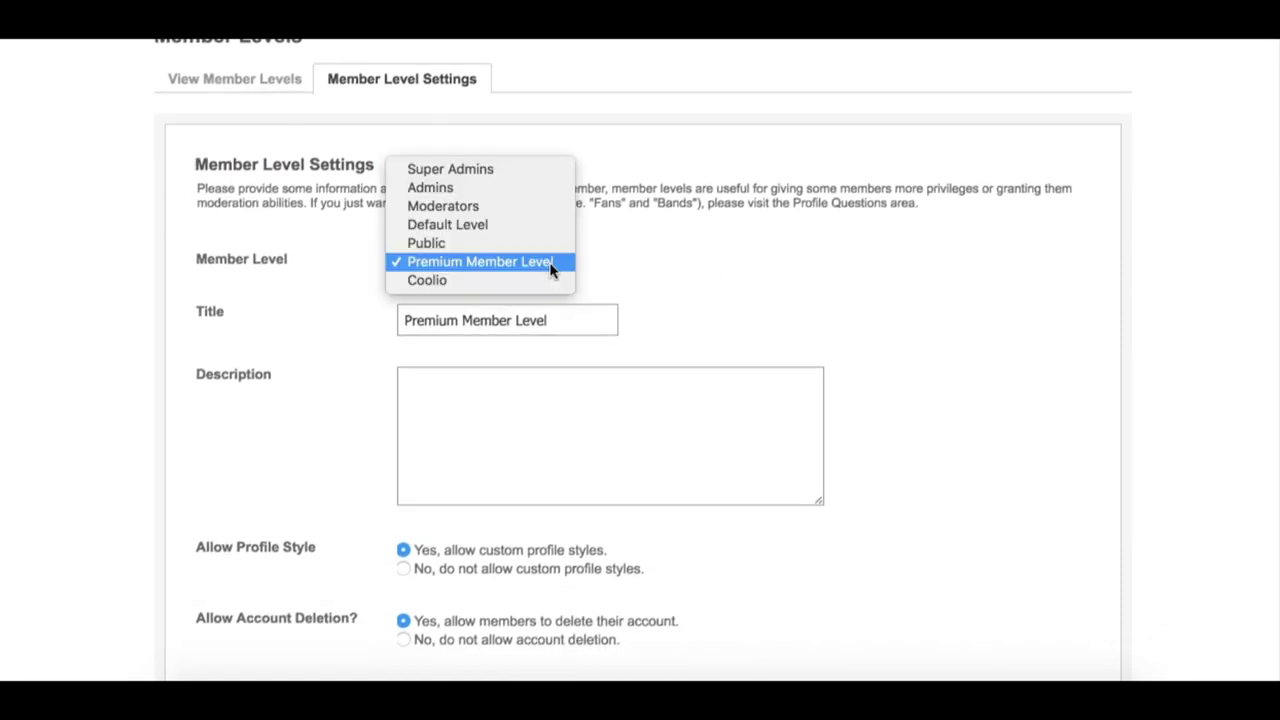
pyautogui.click(517, 228)
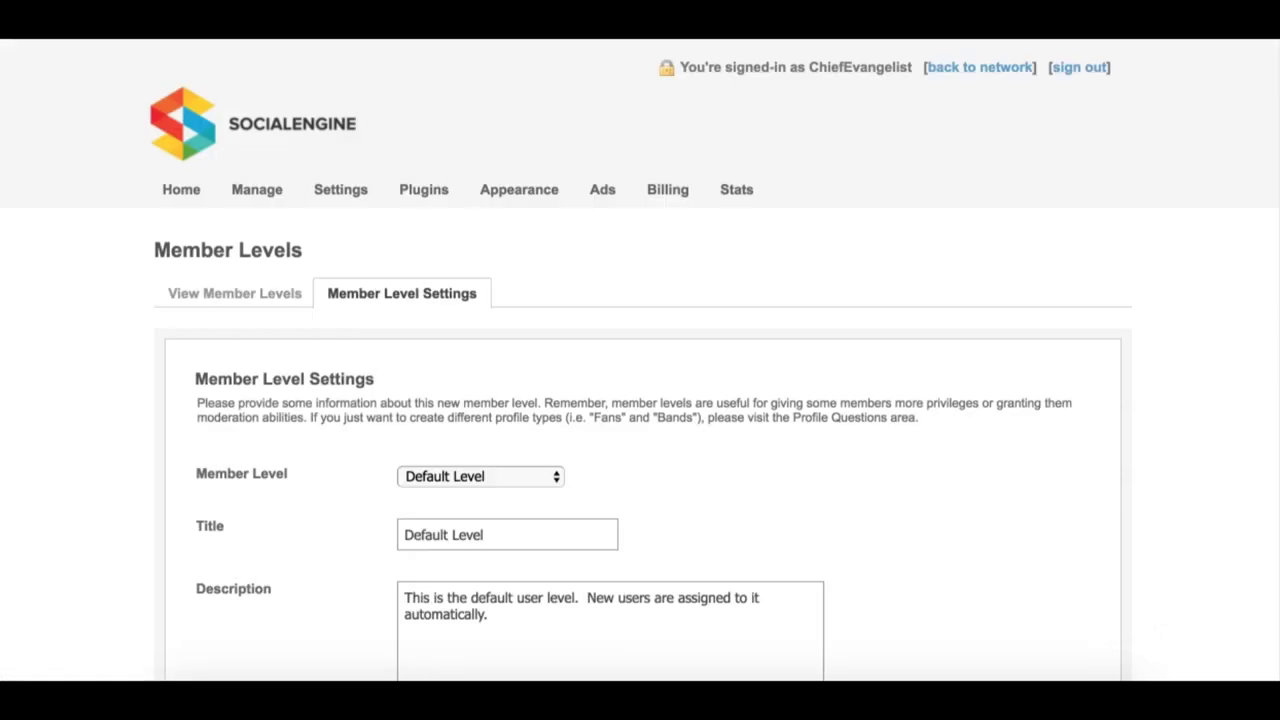
pyautogui.scroll(-1, 732, 356)
pyautogui.scroll(-4, 732, 356)
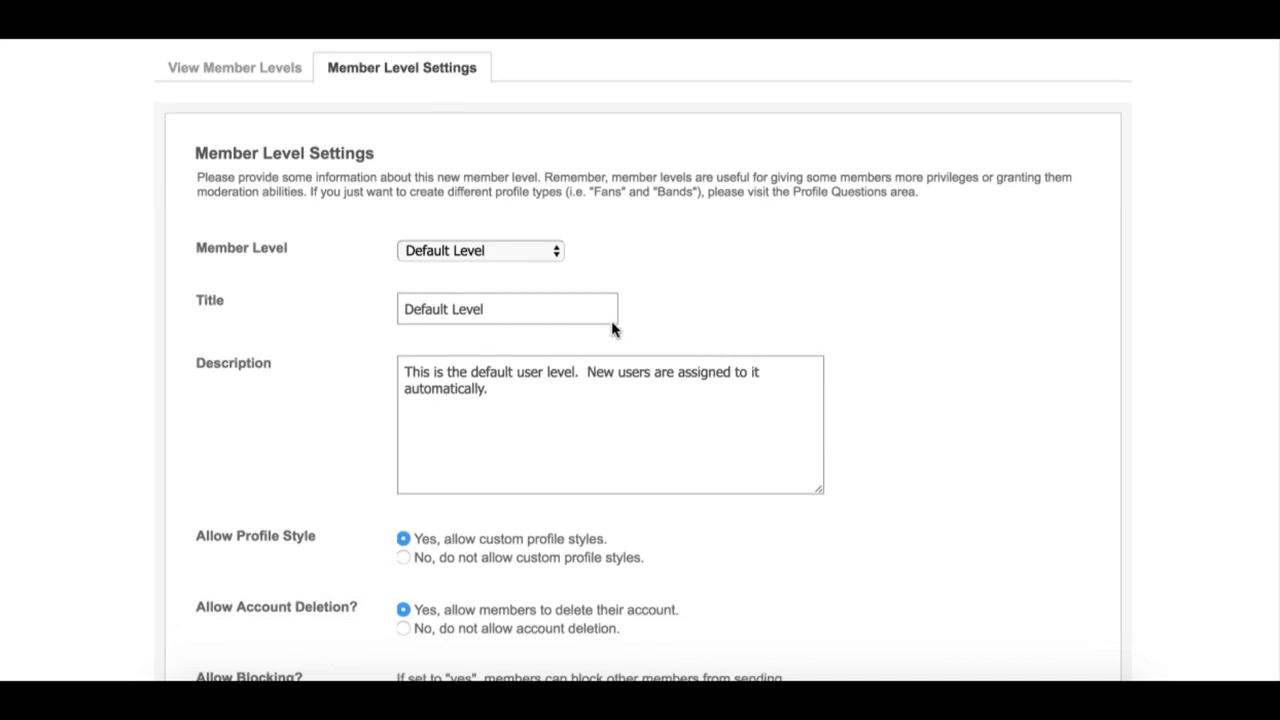
# View the Public level's settings, then the Admins level's settings.
pyautogui.click(552, 254)
pyautogui.click(509, 269)
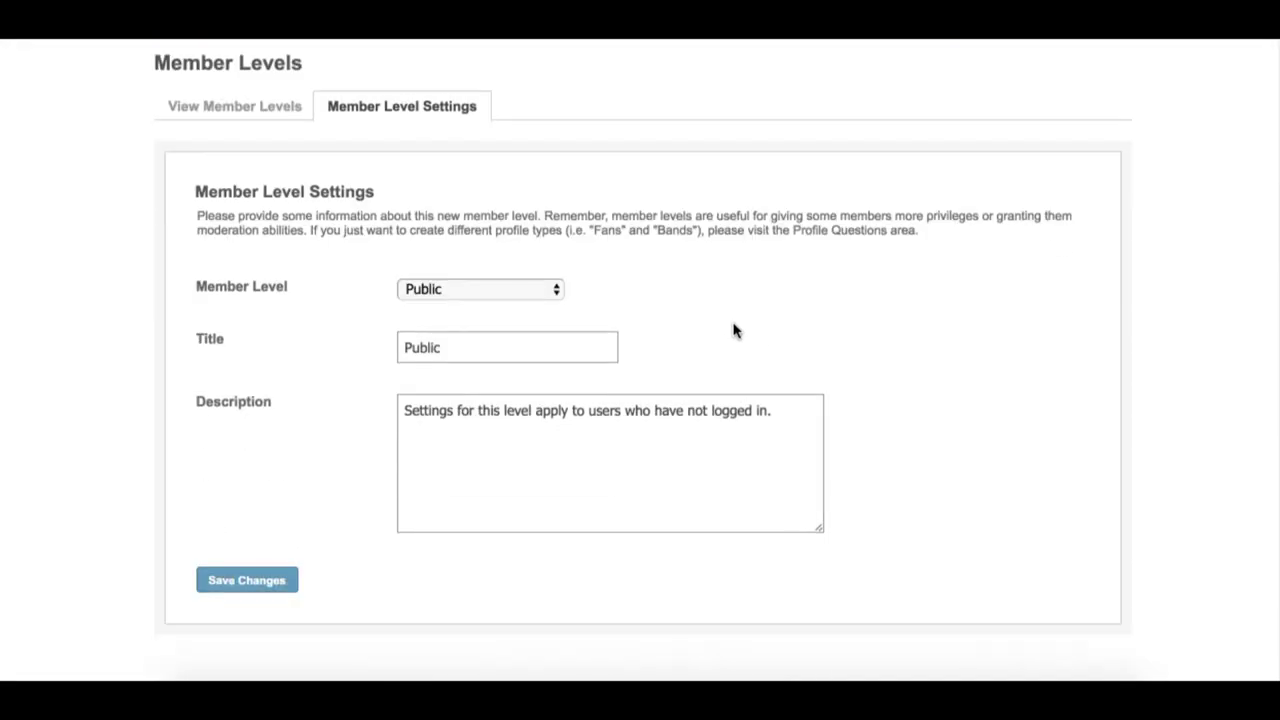
pyautogui.click(560, 291)
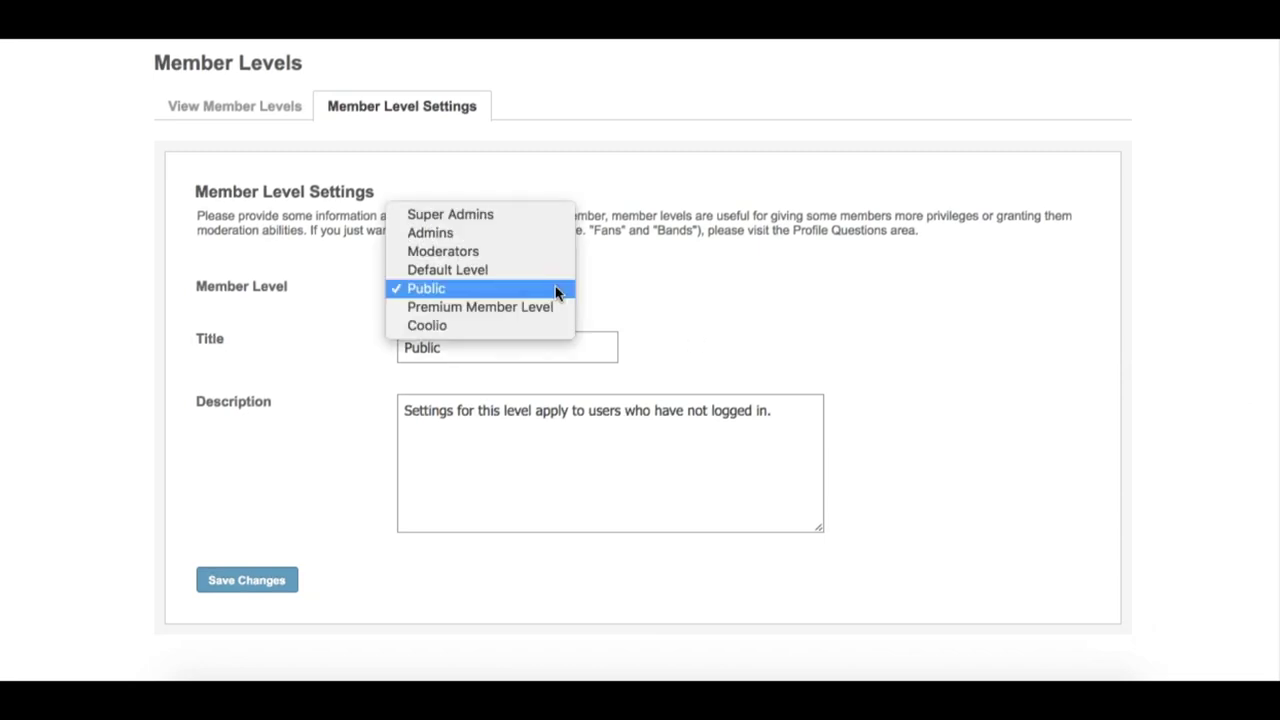
pyautogui.click(501, 231)
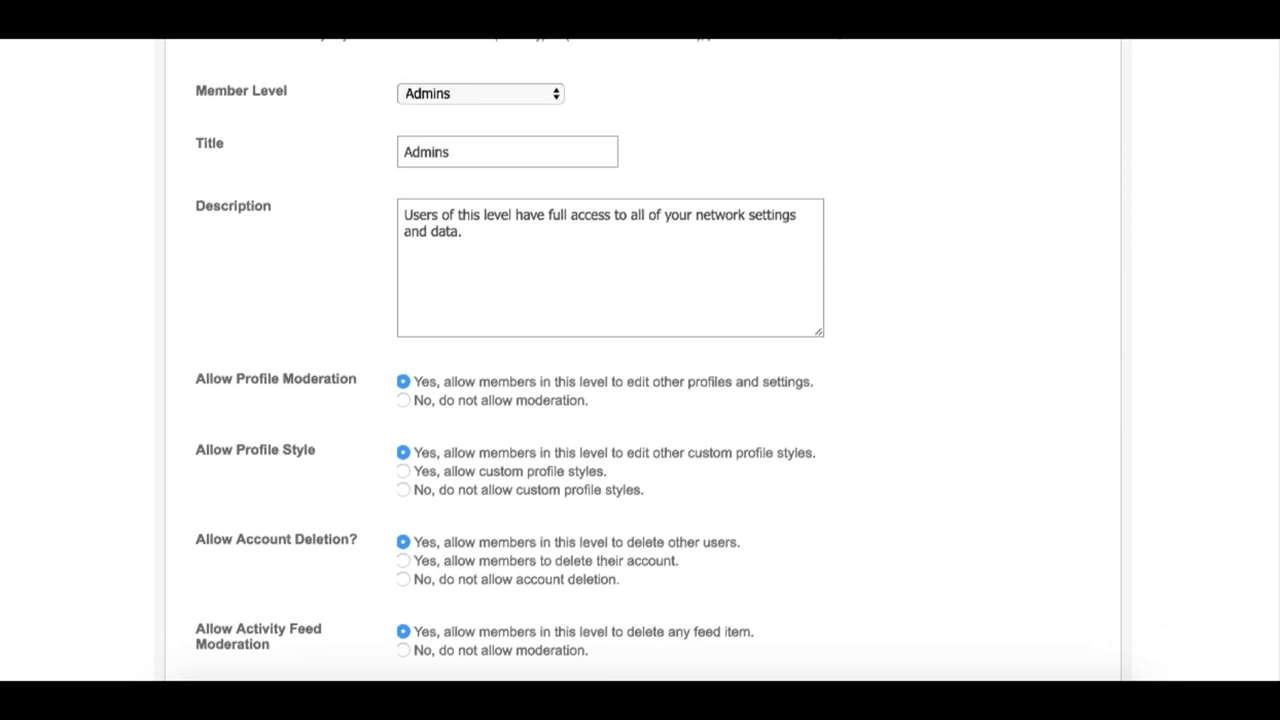
pyautogui.scroll(1, 623, 346)
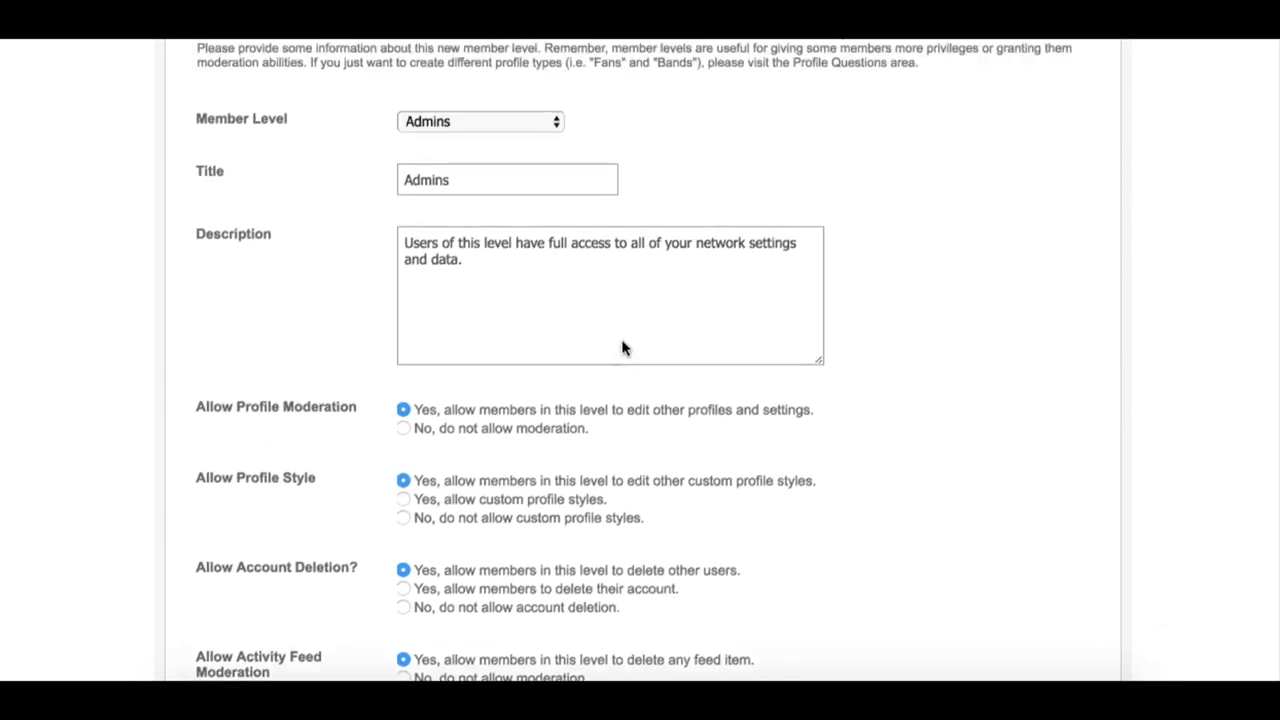
pyautogui.scroll(2, 623, 346)
pyautogui.scroll(2, 623, 346)
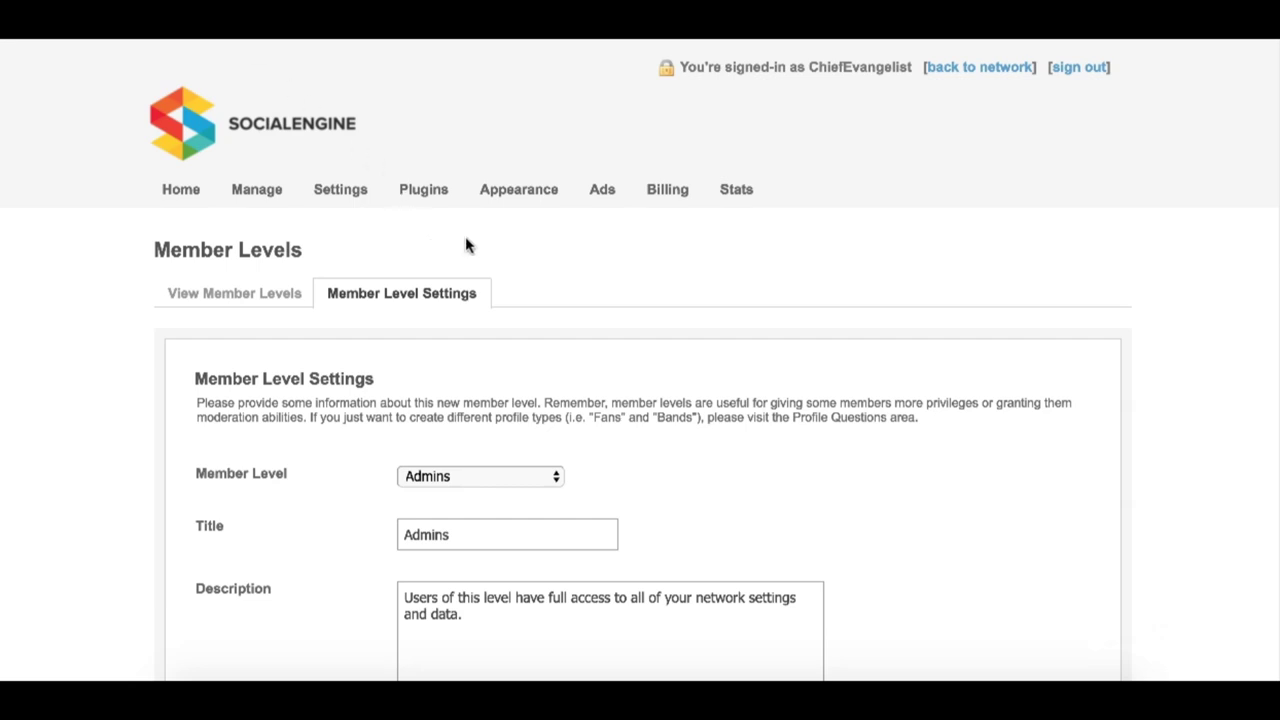
pyautogui.moveTo(423, 189)
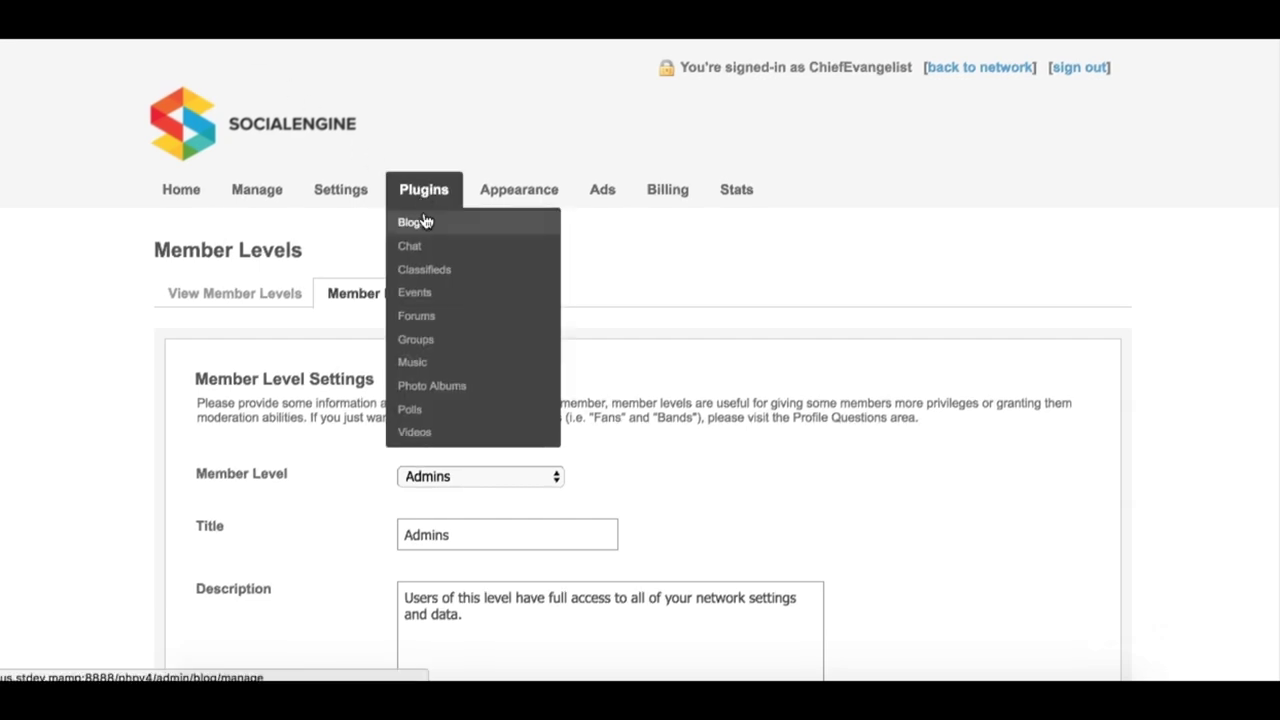
# Open the Forums plugin's manage page listing News and Announcements, Support and Suggestions.
pyautogui.click(431, 320)
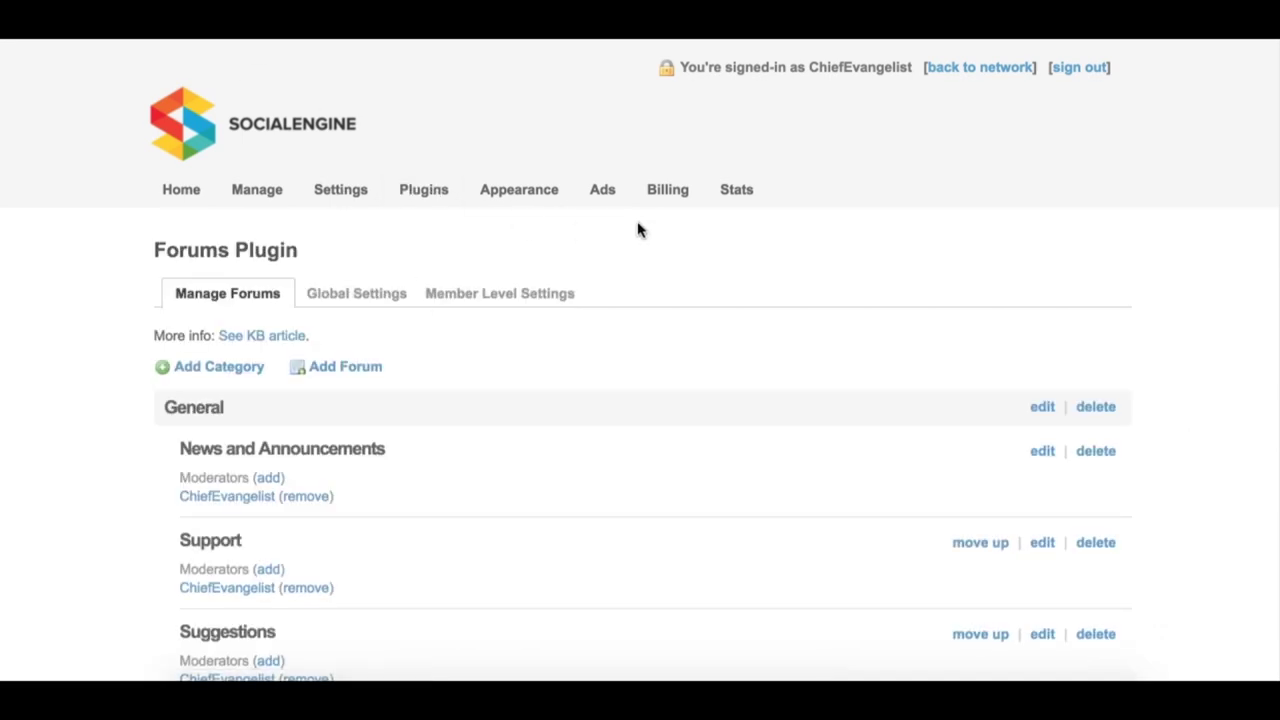
pyautogui.scroll(-1, 637, 229)
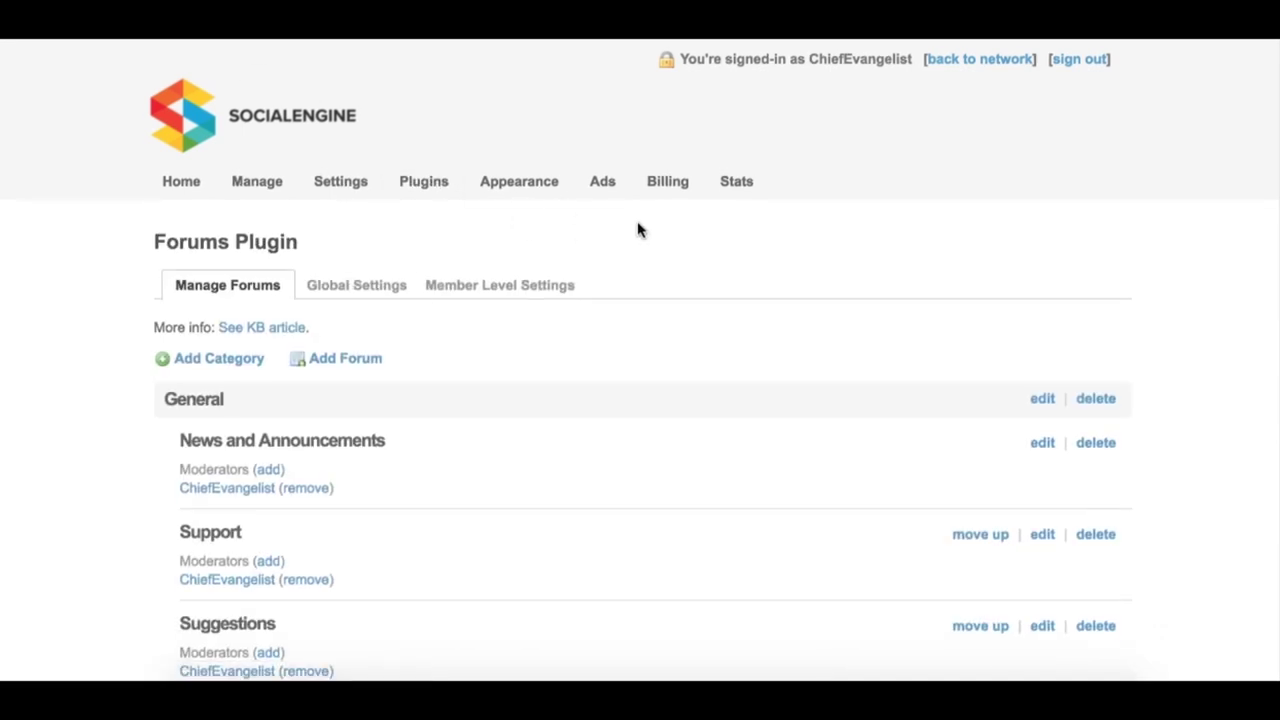
# Show the Forums Member Level Settings for Premium Member Level, reviewing viewing, topic and posting permissions.
pyautogui.click(489, 294)
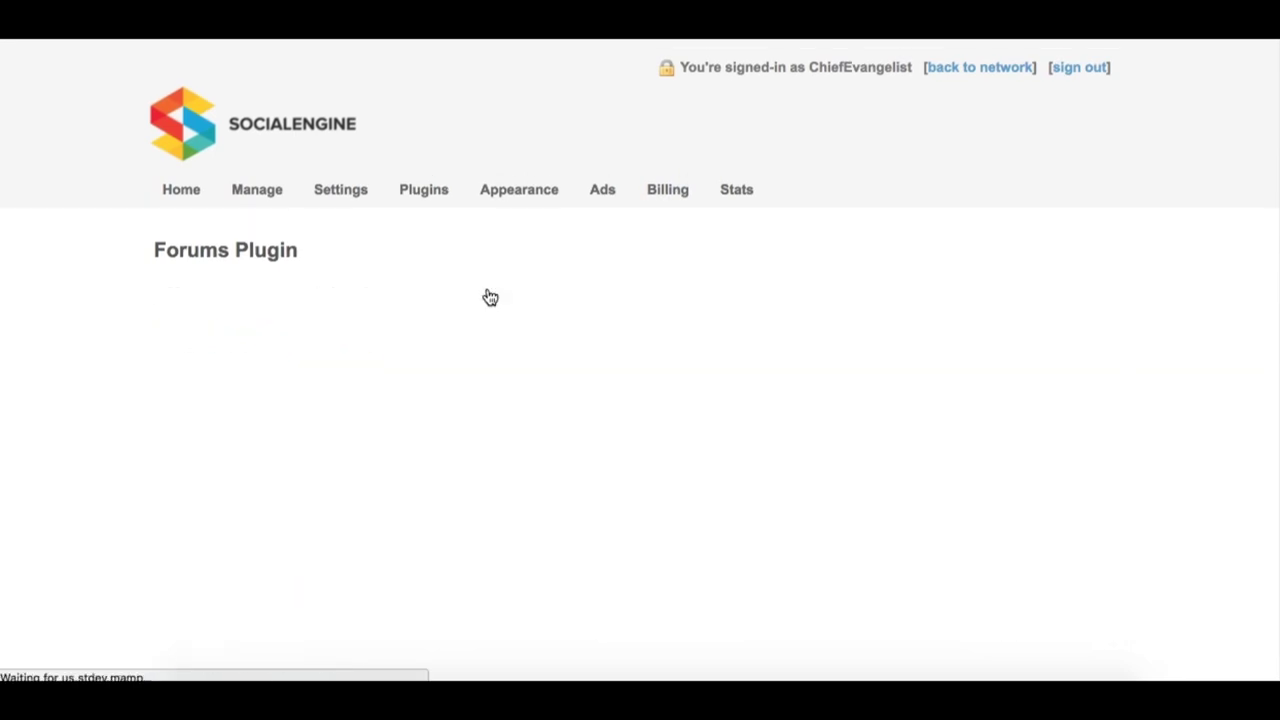
pyautogui.scroll(-3, 665, 350)
pyautogui.scroll(-2, 670, 357)
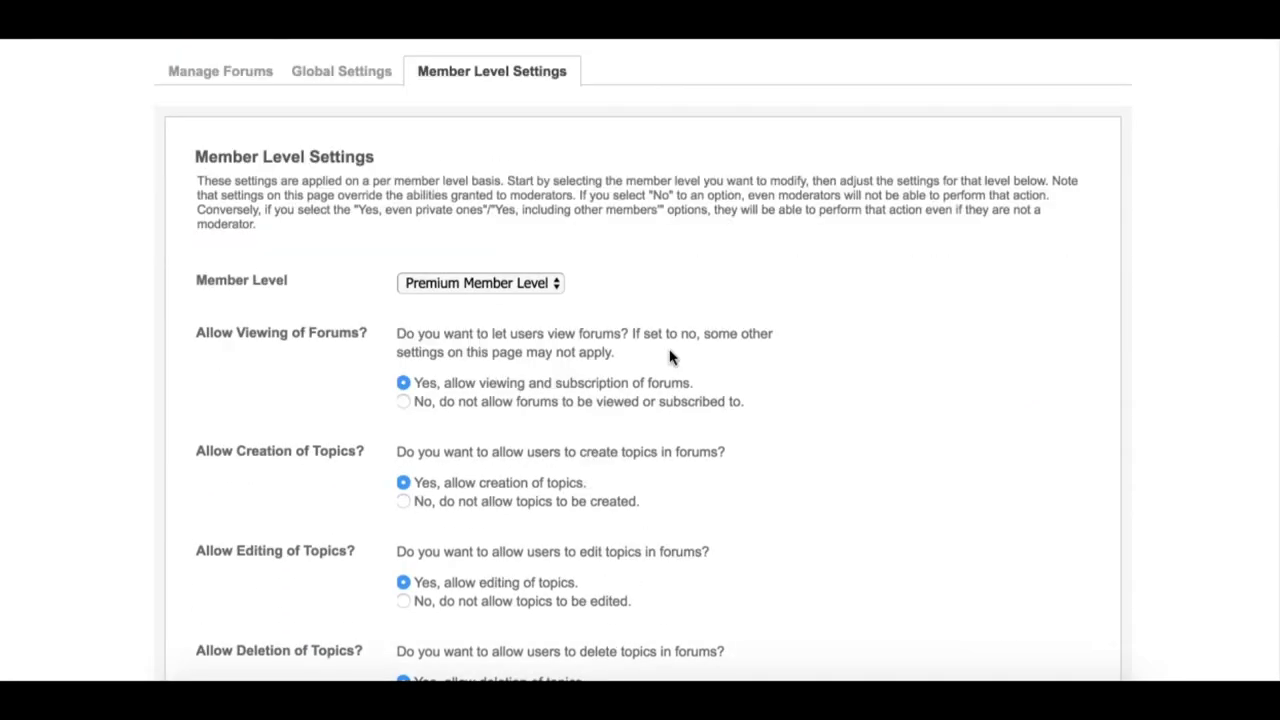
pyautogui.scroll(-1, 670, 357)
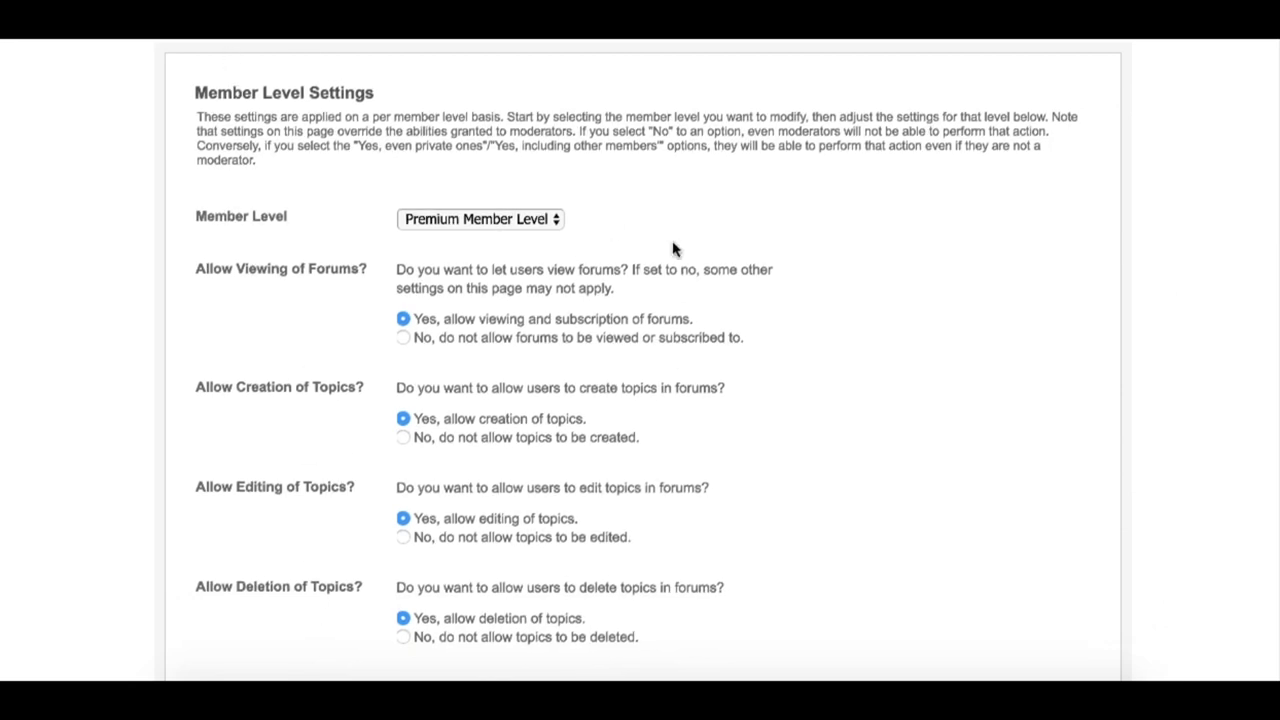
pyautogui.scroll(-1, 674, 249)
pyautogui.scroll(-5, 674, 249)
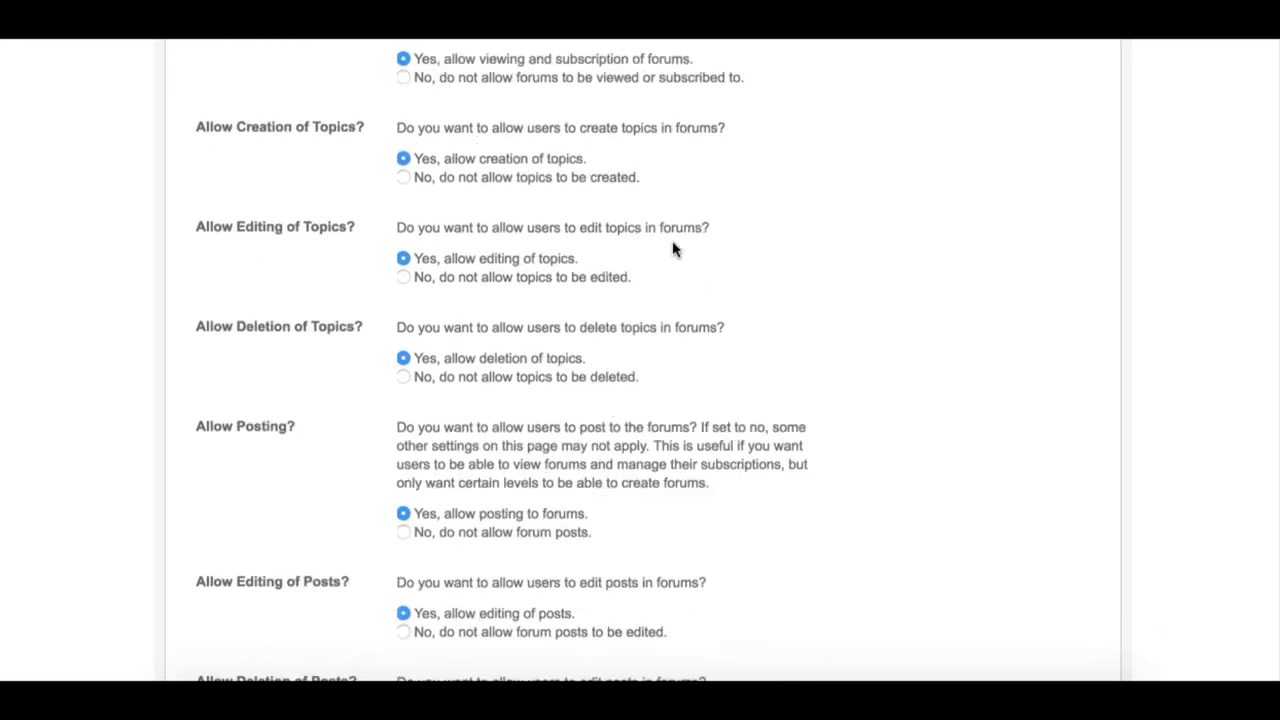
pyautogui.scroll(-2, 674, 249)
pyautogui.scroll(-1, 674, 249)
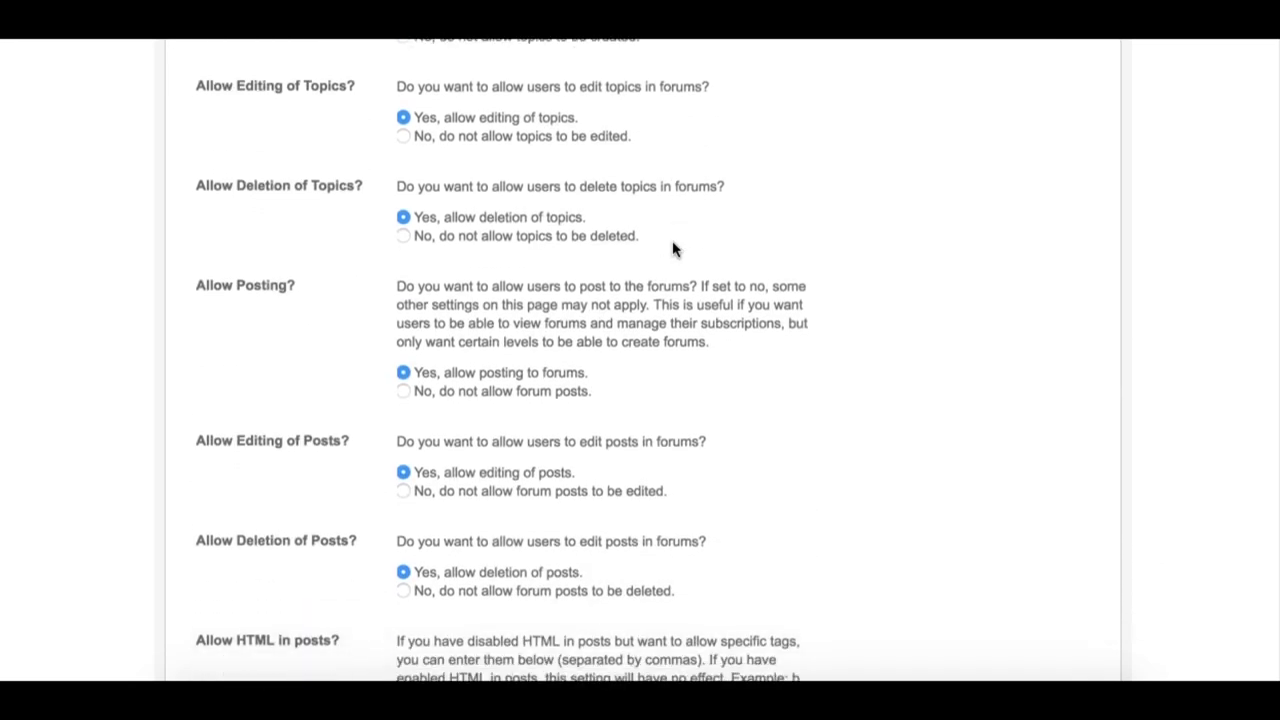
pyautogui.scroll(-1, 674, 249)
pyautogui.scroll(-3, 674, 249)
pyautogui.scroll(10, 674, 249)
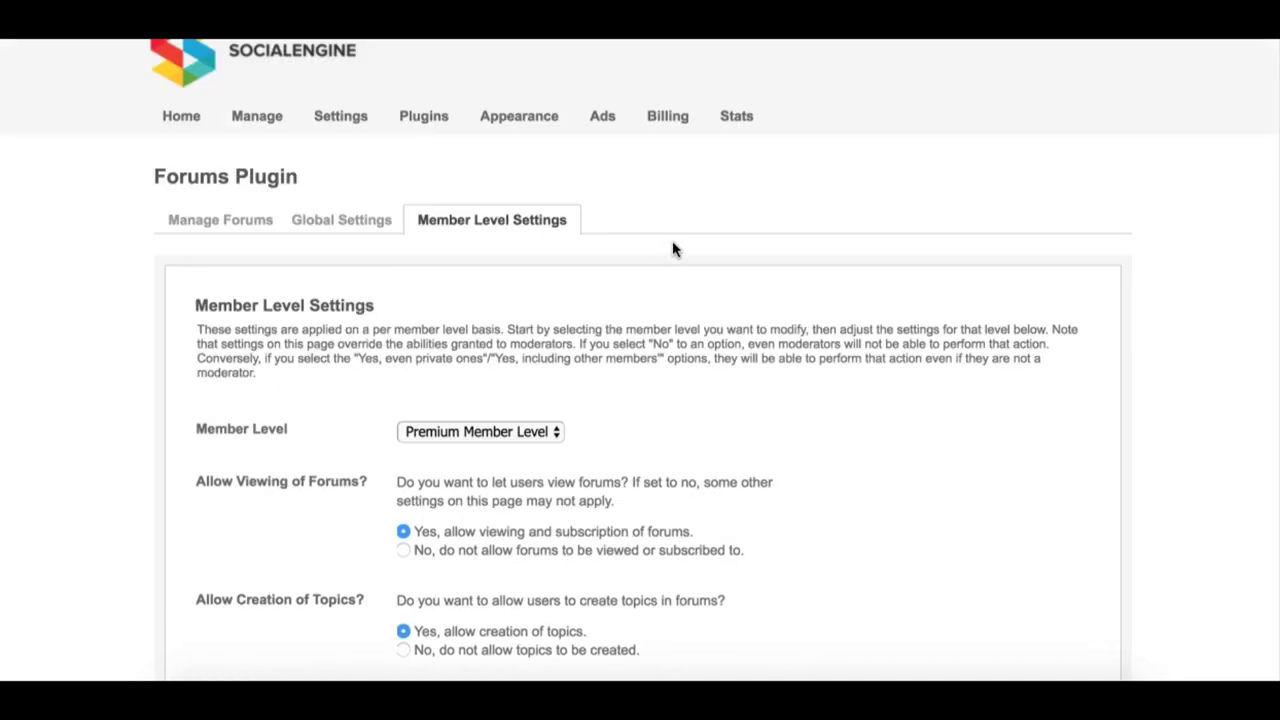